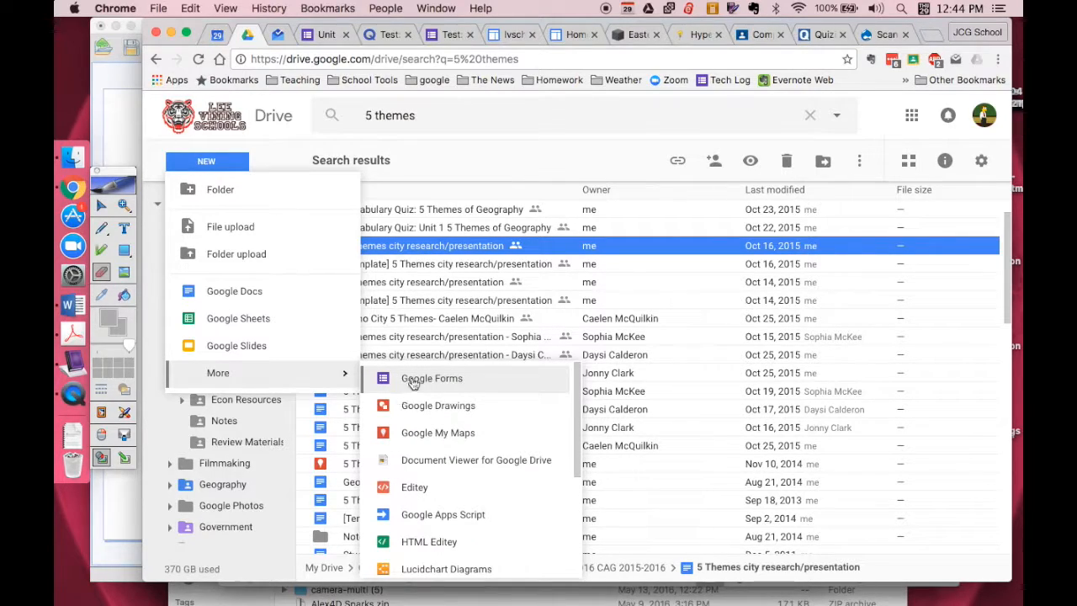
Step: Examine the matching questions and their term lists in the Unit 2: Supply and Demand Quiz form
{"action": "left_click", "coordinate": [312, 35]}
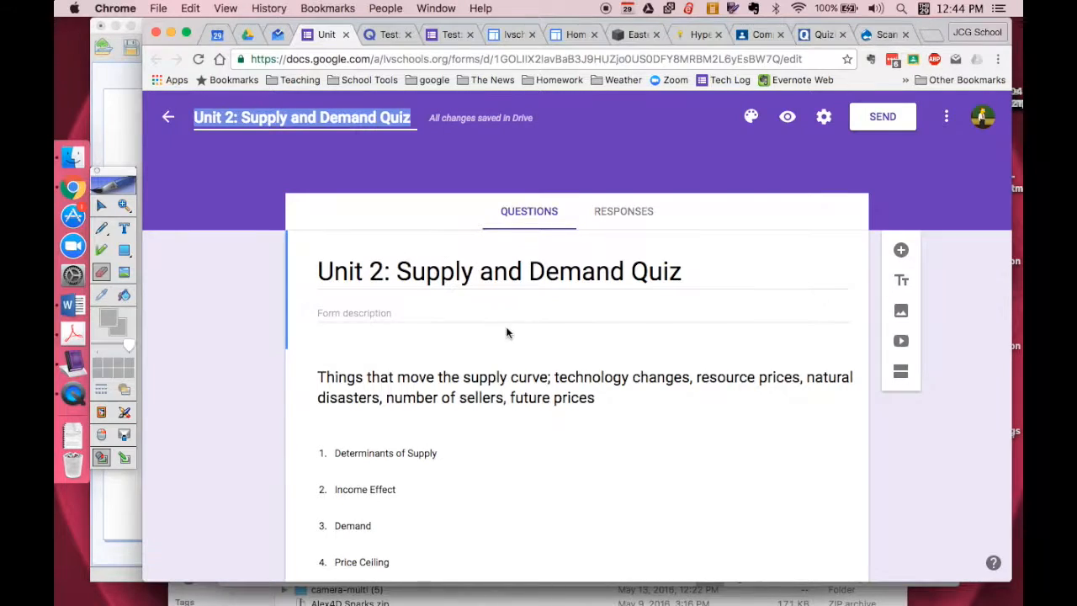
{"action": "scroll", "coordinate": [505, 332], "scroll_direction": "down", "scroll_amount": 5}
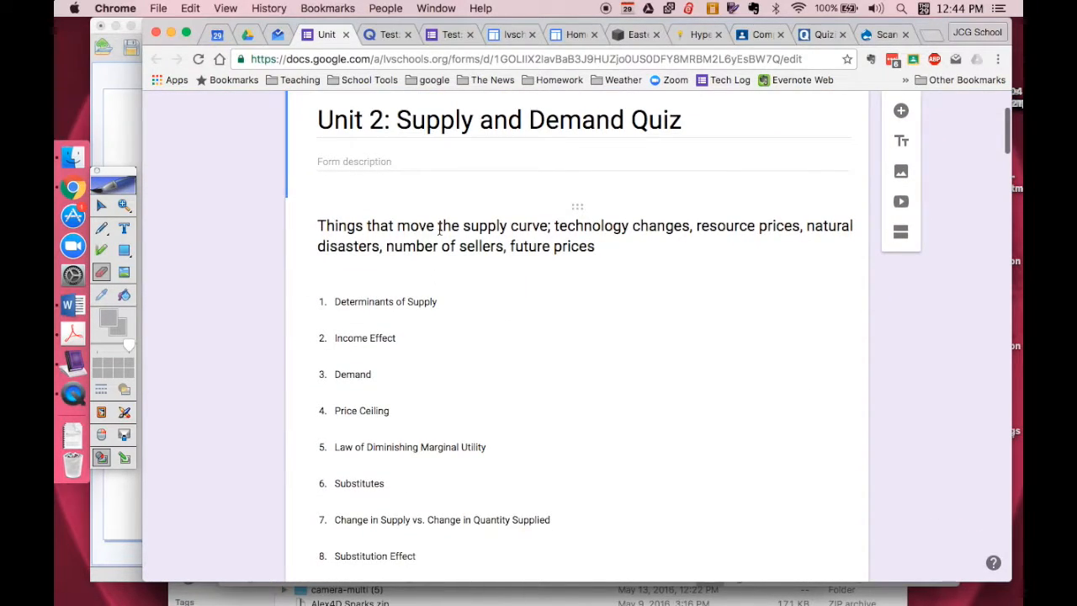
{"action": "scroll", "coordinate": [366, 355], "scroll_direction": "down", "scroll_amount": 10}
{"action": "scroll", "coordinate": [366, 354], "scroll_direction": "up", "scroll_amount": 12}
{"action": "scroll", "coordinate": [366, 352], "scroll_direction": "down", "scroll_amount": 12}
{"action": "scroll", "coordinate": [366, 351], "scroll_direction": "down", "scroll_amount": 20}
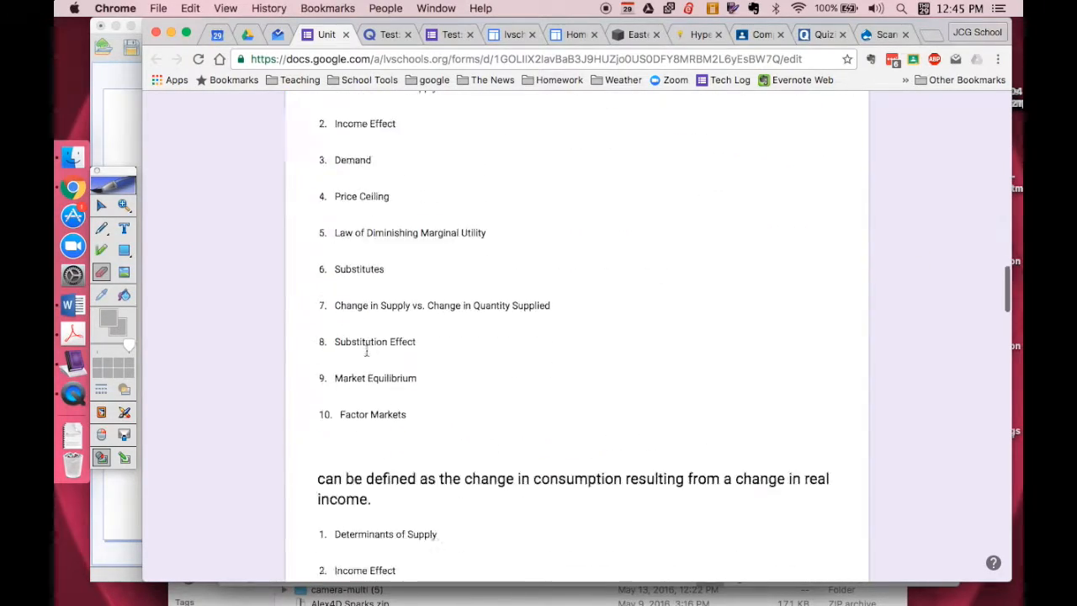
{"action": "scroll", "coordinate": [366, 353], "scroll_direction": "up", "scroll_amount": 10}
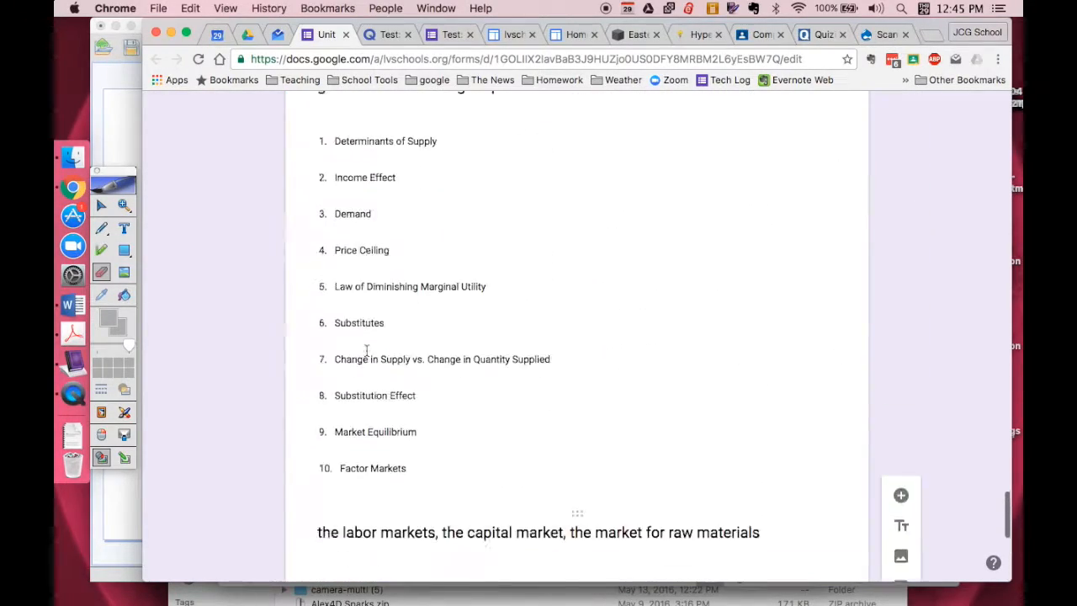
{"action": "scroll", "coordinate": [366, 355], "scroll_direction": "down", "scroll_amount": 5}
{"action": "scroll", "coordinate": [370, 353], "scroll_direction": "up", "scroll_amount": 15}
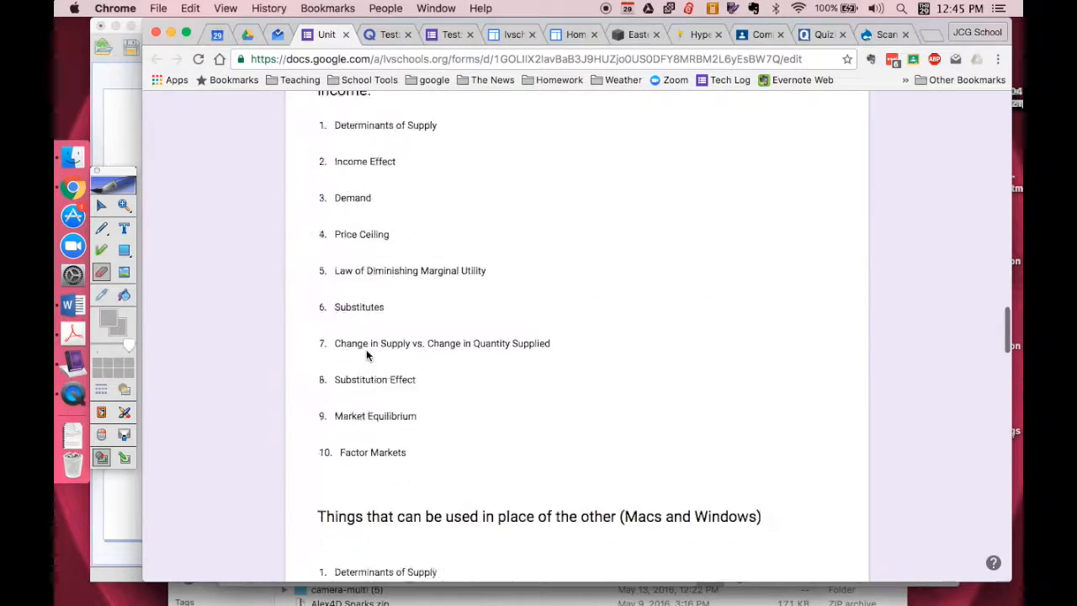
Step: Open the Test: Unit 2 - Supply and Demand form and look through its matching, multiple-choice and graph questions
{"action": "left_click", "coordinate": [438, 35]}
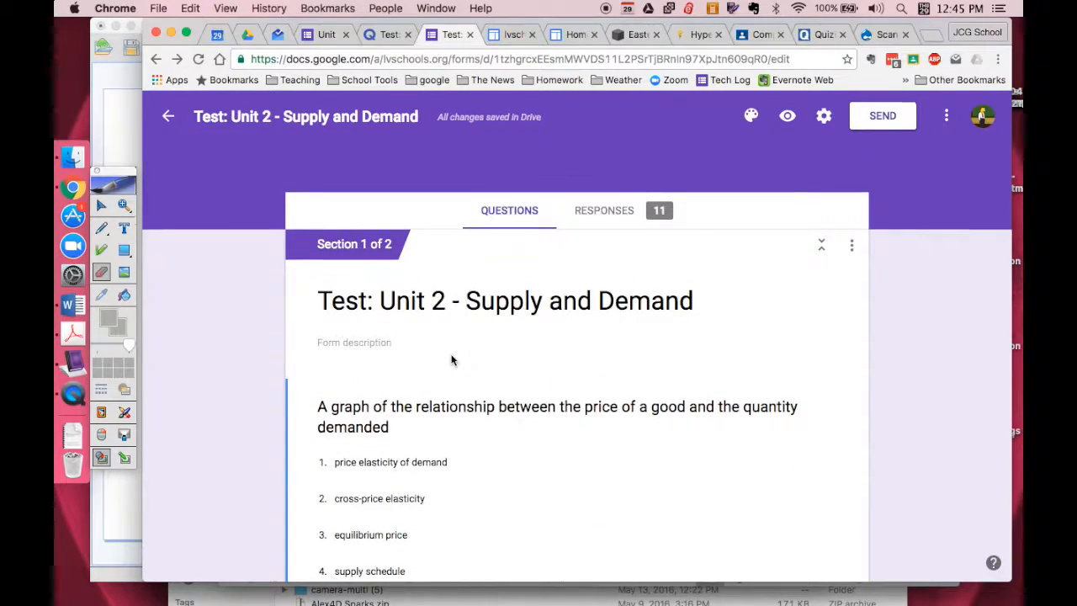
{"action": "scroll", "coordinate": [451, 360], "scroll_direction": "down", "scroll_amount": 10}
{"action": "scroll", "coordinate": [451, 360], "scroll_direction": "down", "scroll_amount": 15}
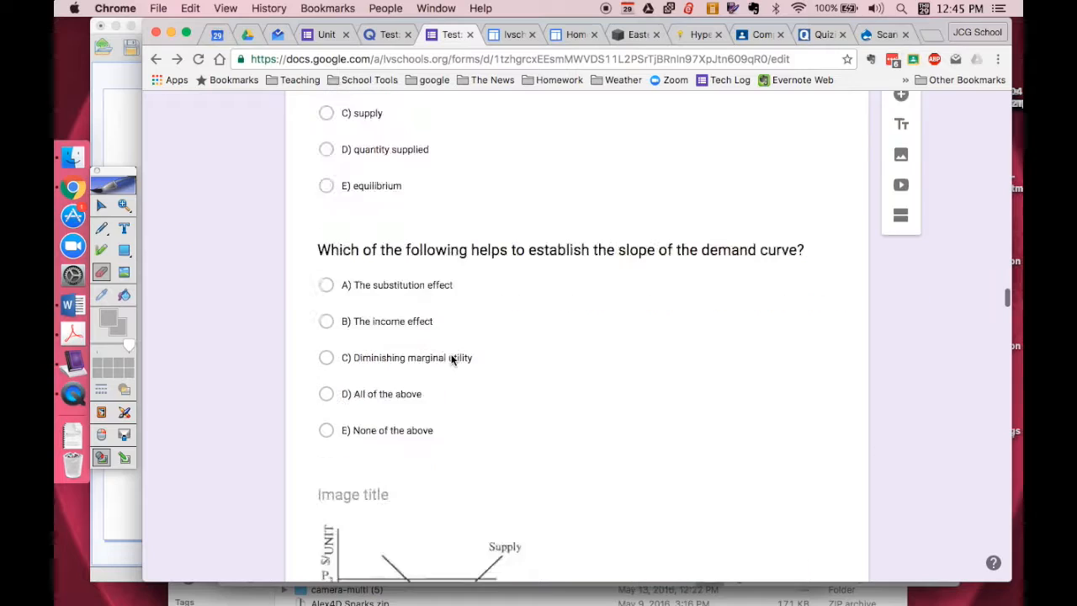
{"action": "scroll", "coordinate": [478, 150], "scroll_direction": "down", "scroll_amount": 10}
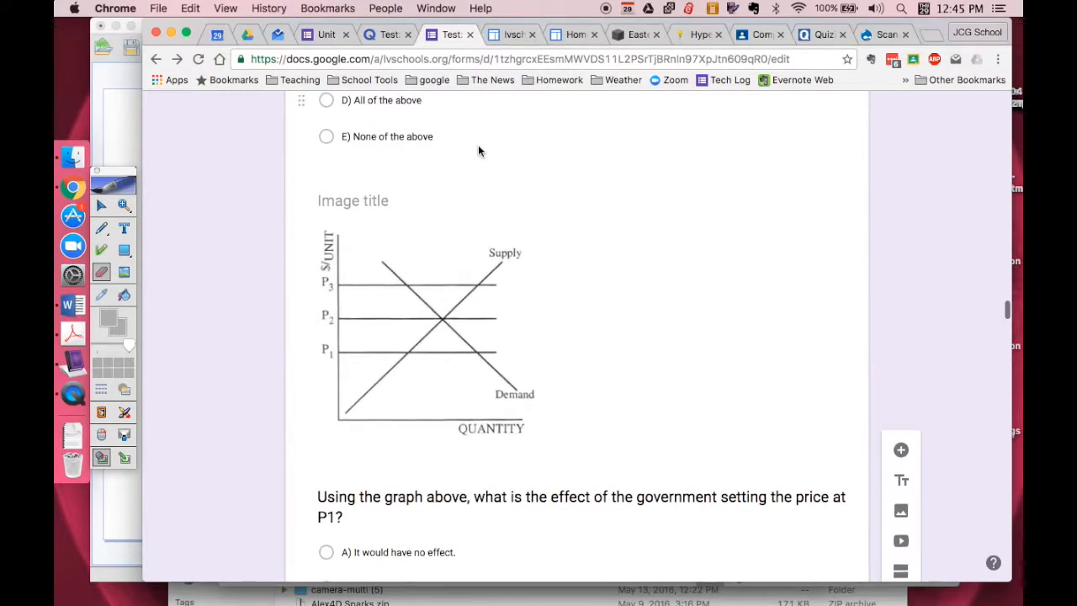
{"action": "scroll", "coordinate": [478, 150], "scroll_direction": "up", "scroll_amount": 20}
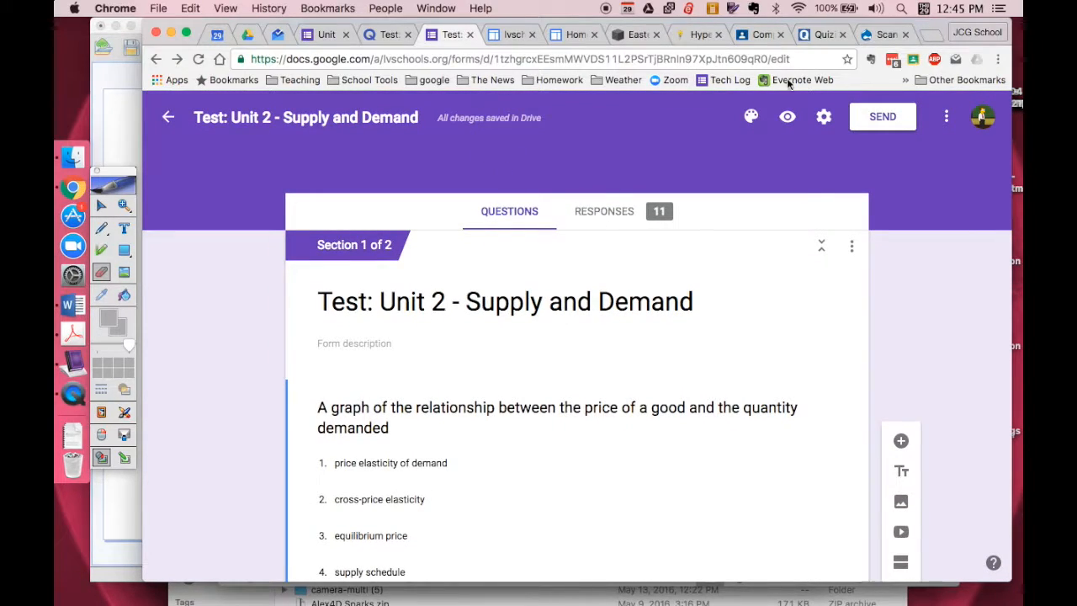
Step: Preview the test as students see it, check the first question's answer choices and the graph questions, and close the preview
{"action": "left_click", "coordinate": [788, 116]}
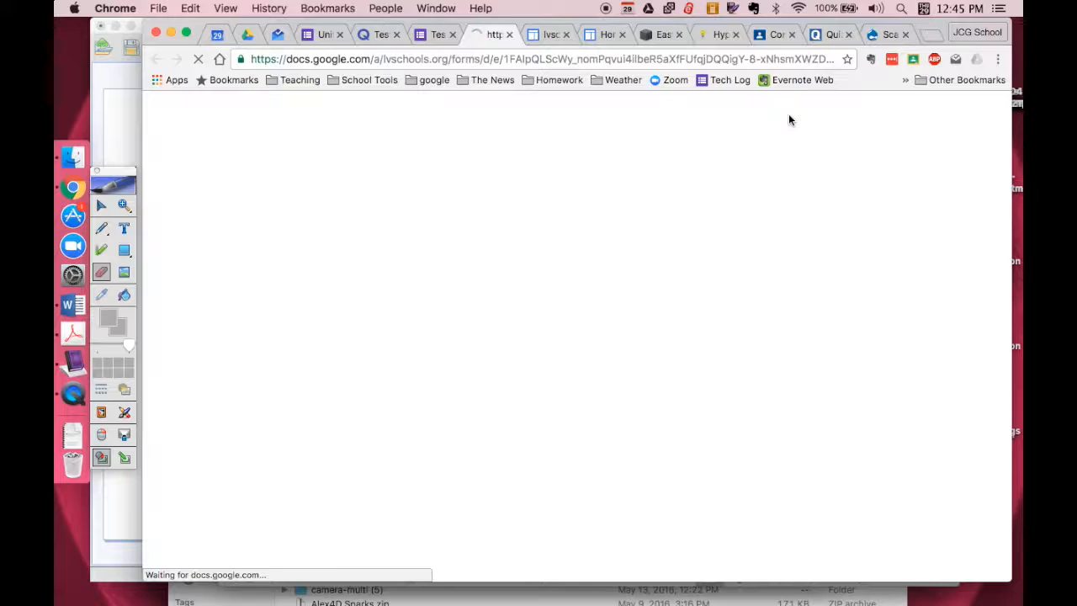
{"action": "scroll", "coordinate": [459, 421], "scroll_direction": "down", "scroll_amount": 5}
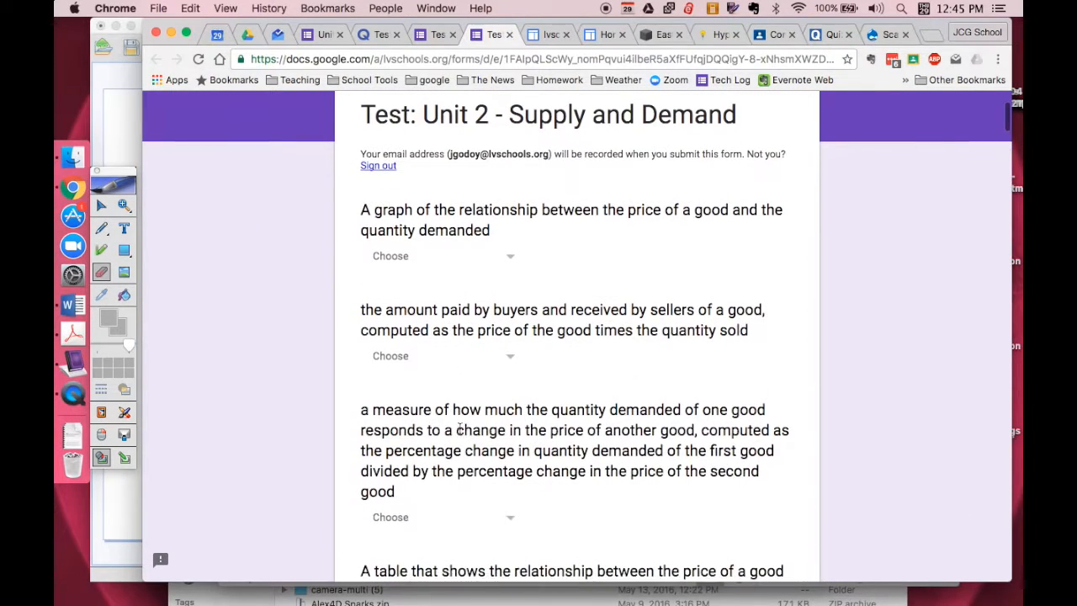
{"action": "left_click", "coordinate": [508, 257]}
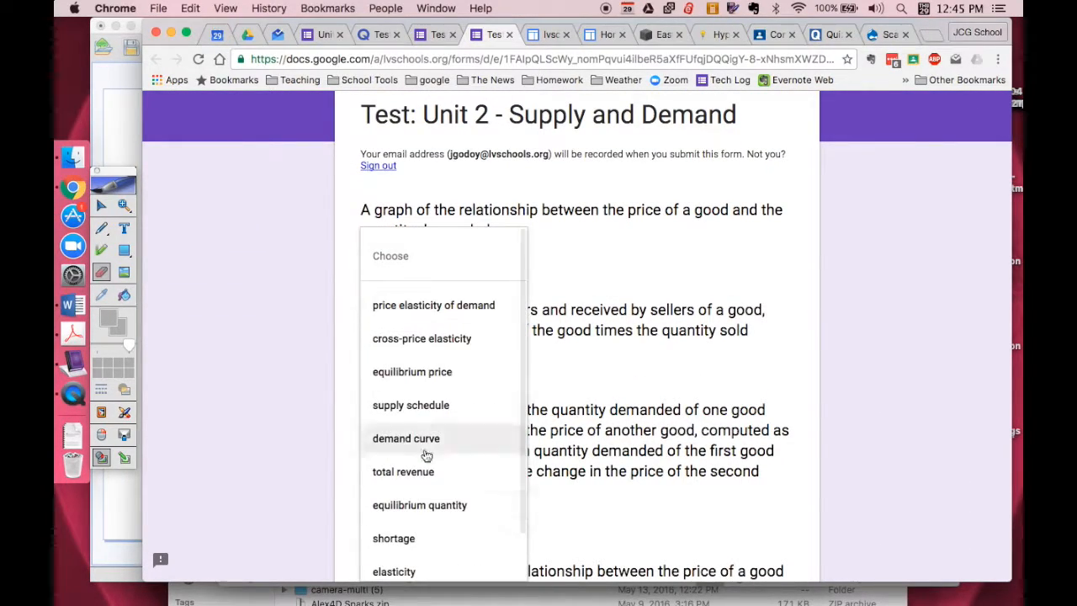
{"action": "left_click", "coordinate": [615, 310]}
{"action": "scroll", "coordinate": [615, 310], "scroll_direction": "down", "scroll_amount": 10}
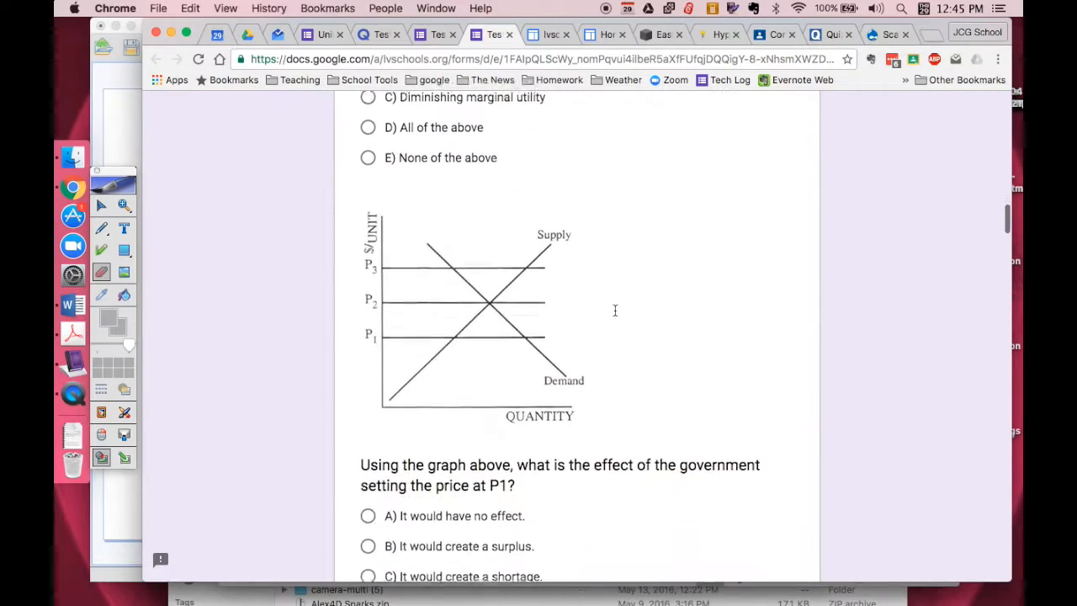
{"action": "scroll", "coordinate": [553, 426], "scroll_direction": "up", "scroll_amount": 5}
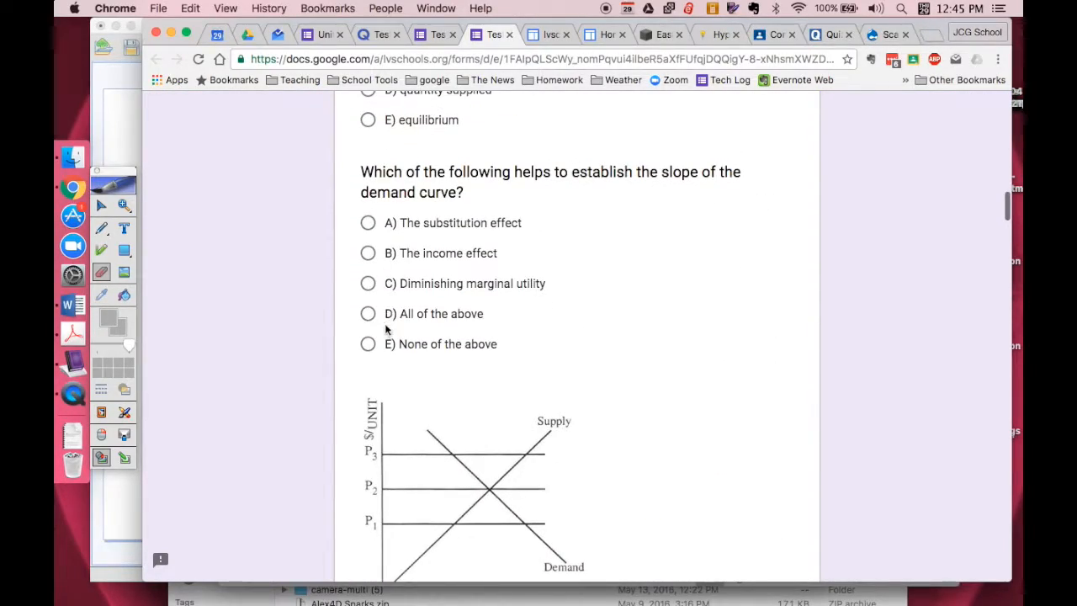
{"action": "scroll", "coordinate": [640, 223], "scroll_direction": "up", "scroll_amount": 15}
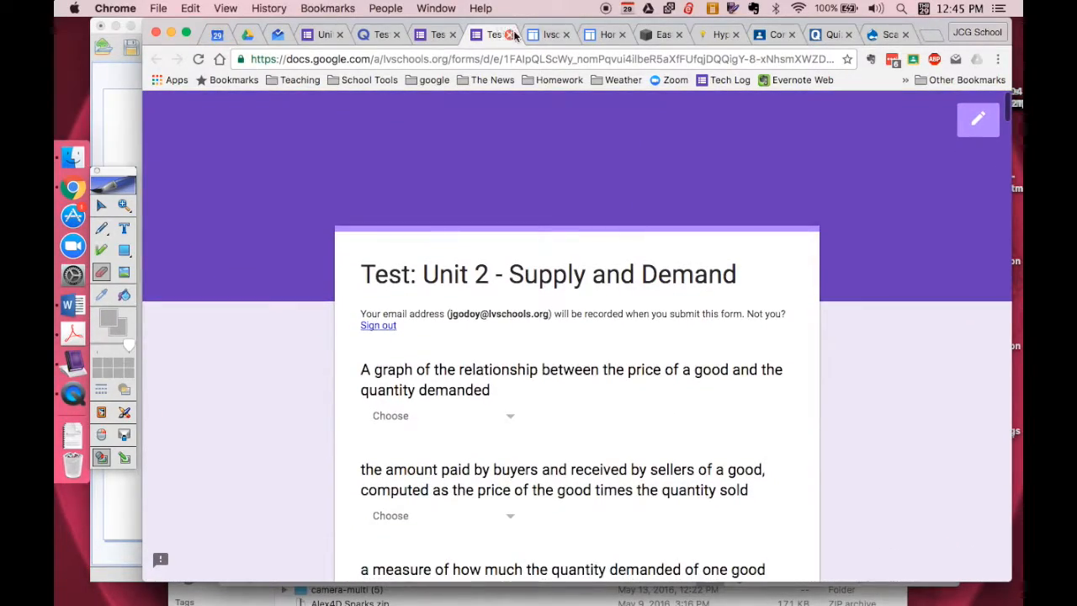
{"action": "left_click", "coordinate": [510, 36]}
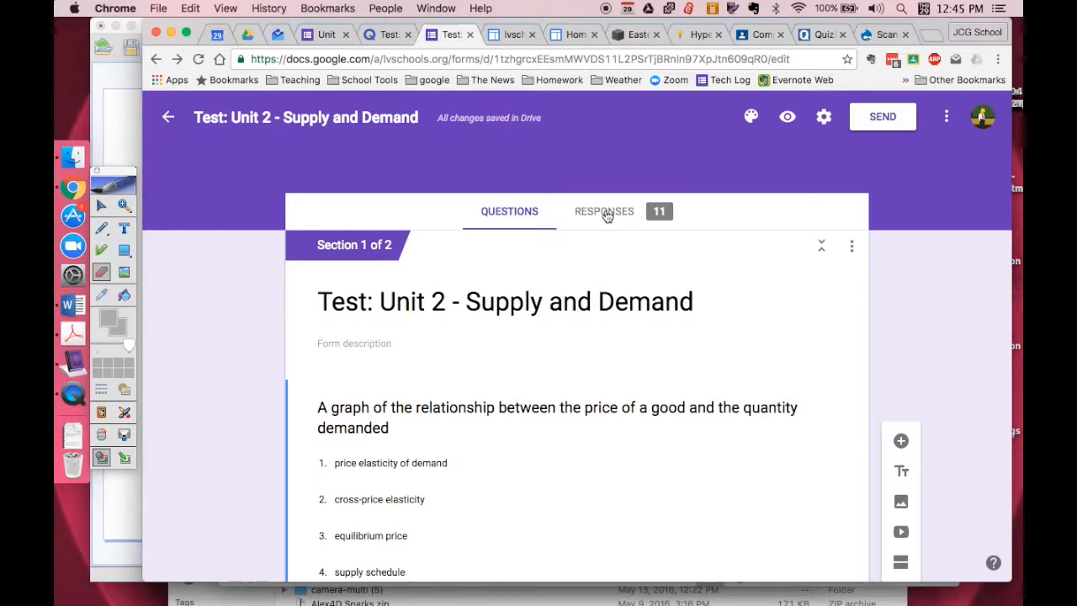
Step: Show the test's response summary and look over the list of who has responded
{"action": "left_click", "coordinate": [606, 213]}
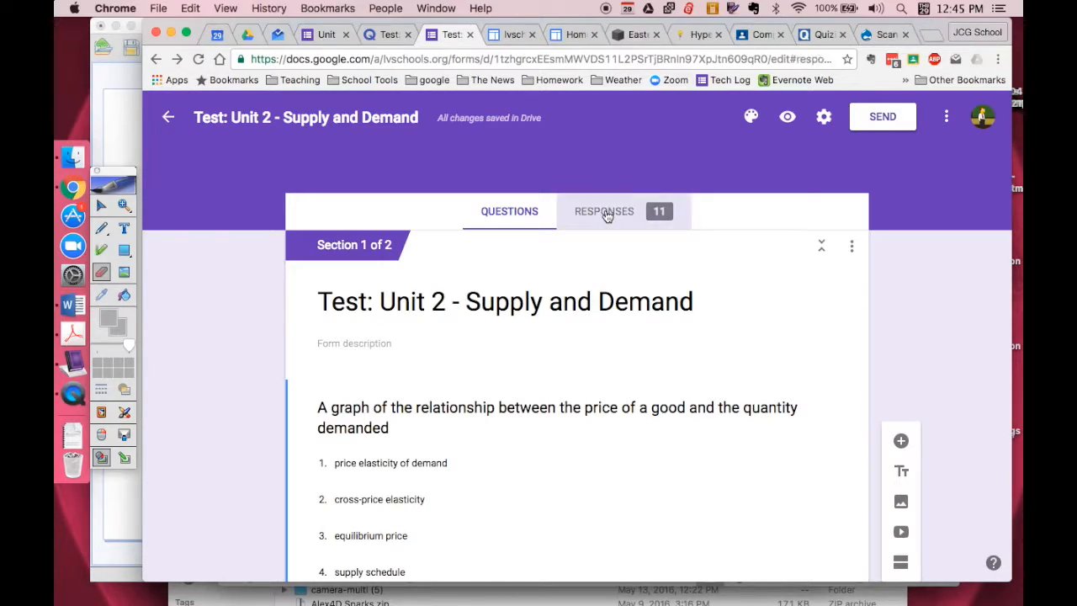
{"action": "scroll", "coordinate": [431, 419], "scroll_direction": "down", "scroll_amount": 3}
{"action": "scroll", "coordinate": [431, 420], "scroll_direction": "up", "scroll_amount": 3}
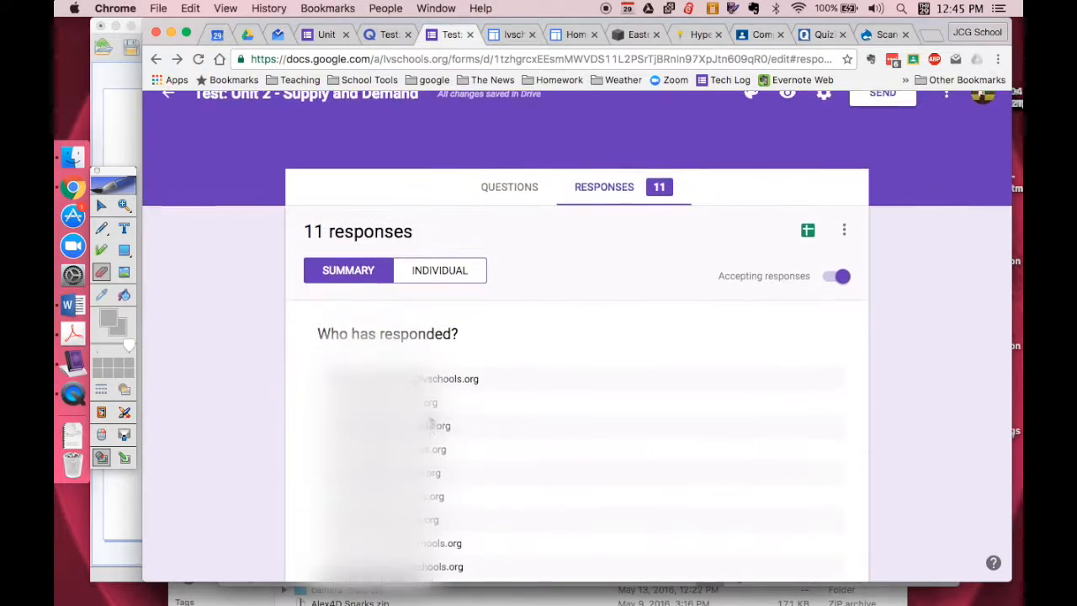
{"action": "scroll", "coordinate": [431, 420], "scroll_direction": "down", "scroll_amount": 2}
{"action": "scroll", "coordinate": [432, 420], "scroll_direction": "up", "scroll_amount": 3}
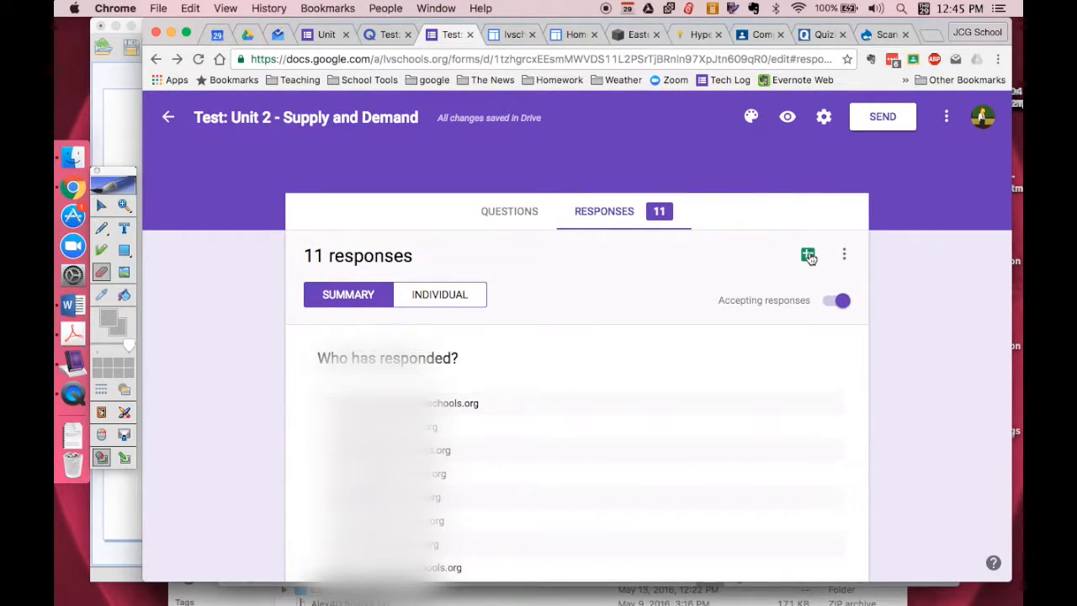
{"action": "scroll", "coordinate": [556, 483], "scroll_direction": "down", "scroll_amount": 2}
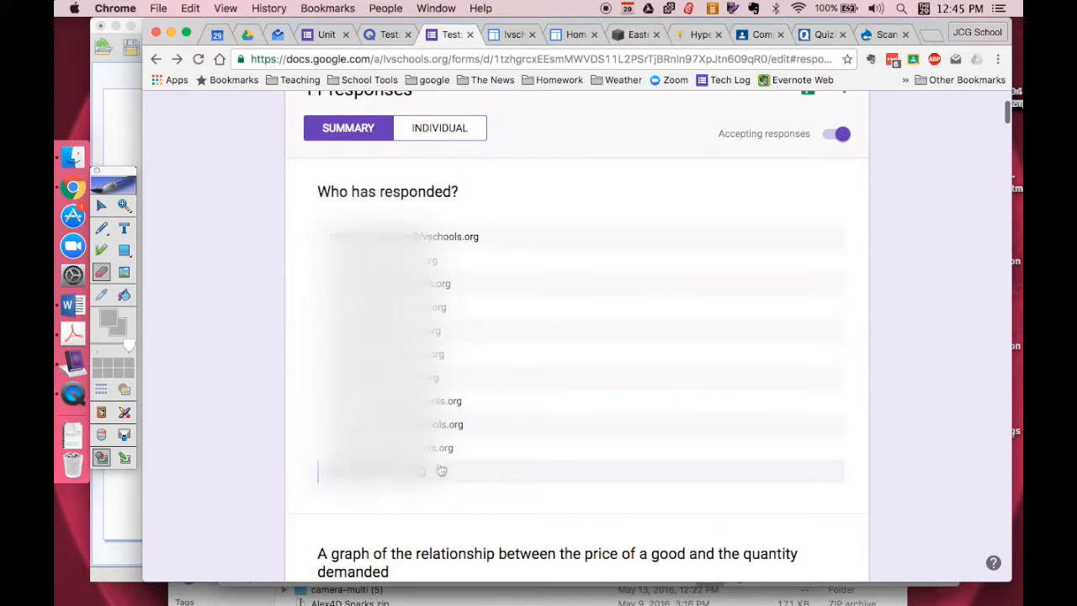
{"action": "scroll", "coordinate": [799, 270], "scroll_direction": "up", "scroll_amount": 2}
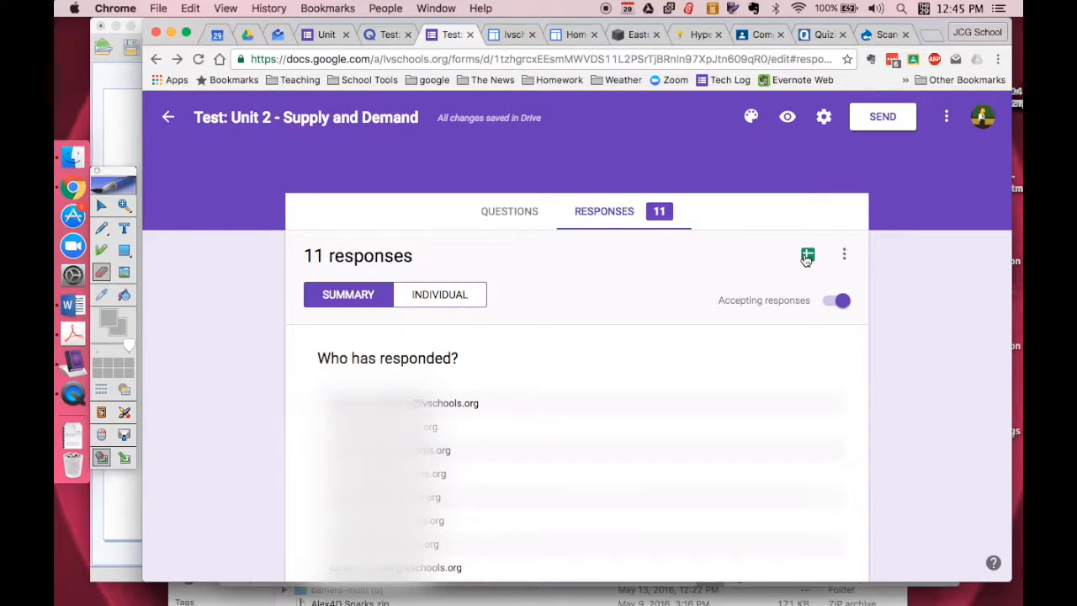
Step: Send the test responses to a new spreadsheet under the suggested name and dismiss its Explore tip
{"action": "left_click", "coordinate": [806, 257]}
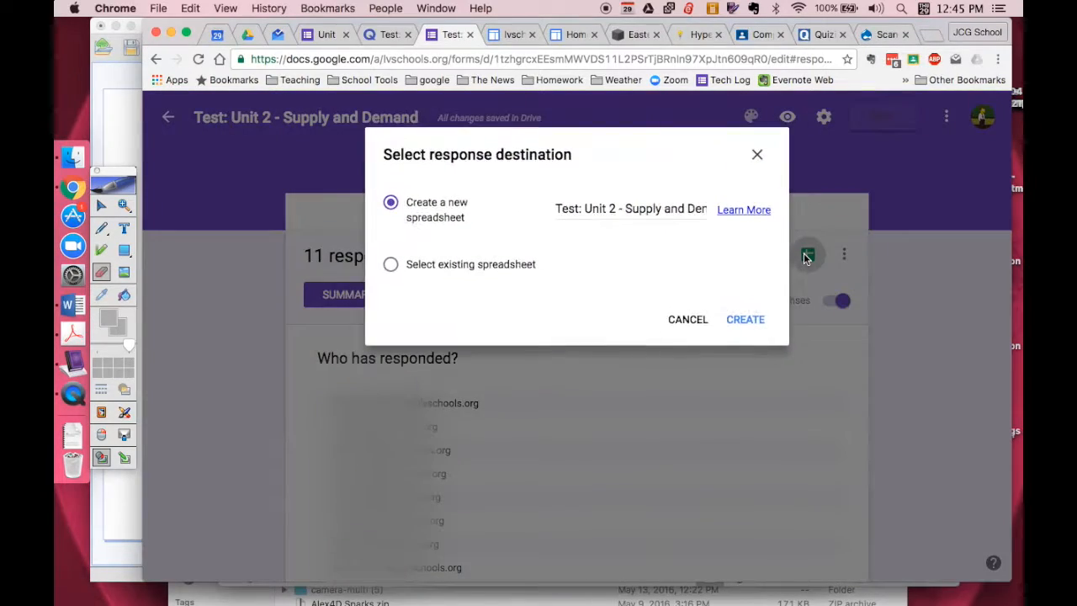
{"action": "left_click", "coordinate": [729, 320]}
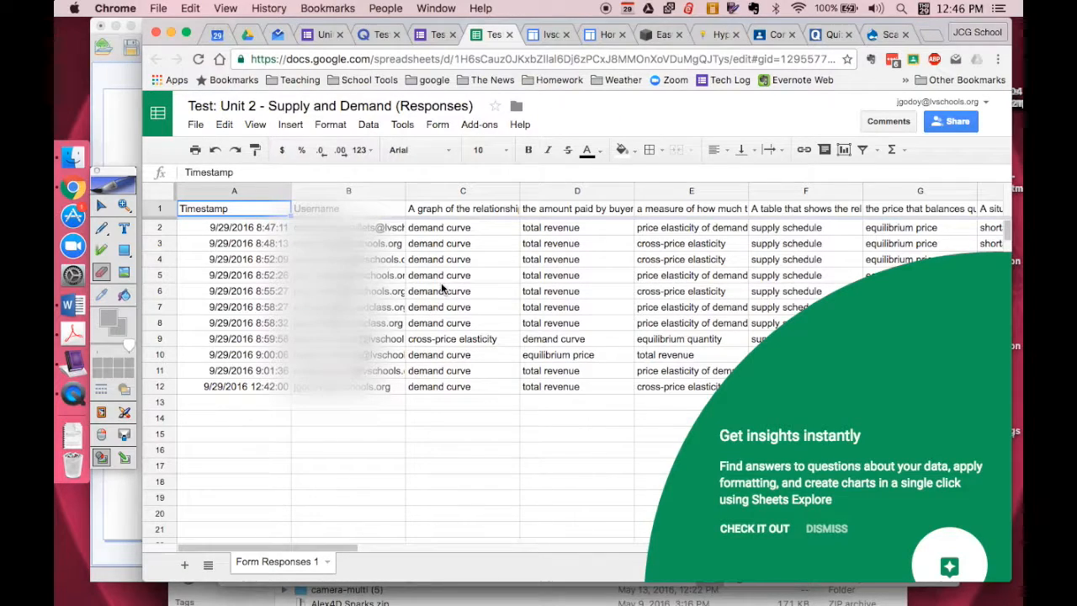
{"action": "left_click", "coordinate": [818, 530]}
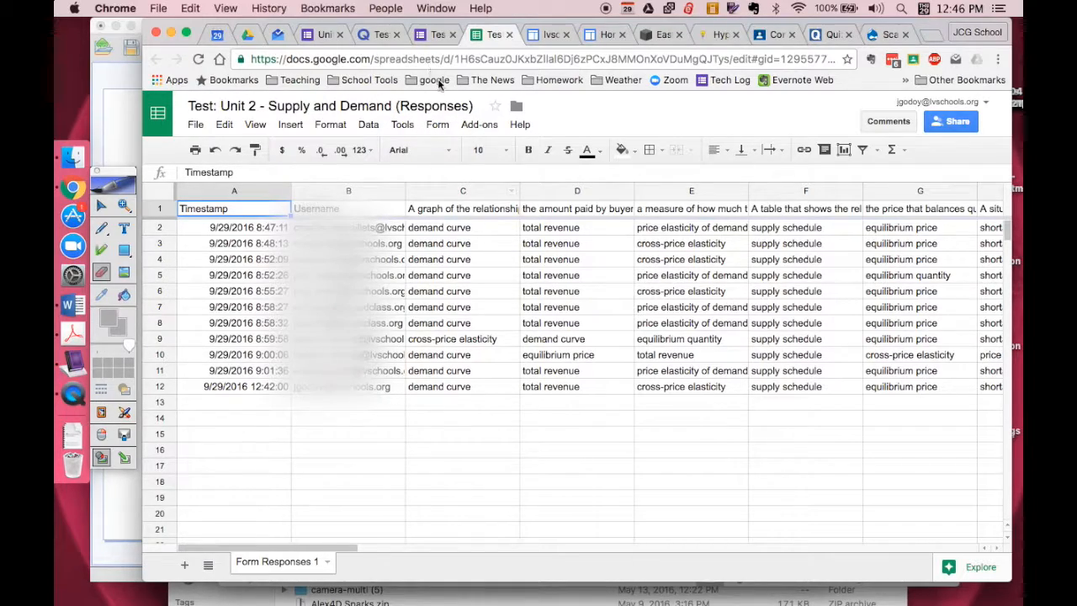
Step: Enable the Flubaroo add-on in the responses sheet and close its notification
{"action": "left_click", "coordinate": [437, 126]}
{"action": "mouse_move", "coordinate": [411, 124]}
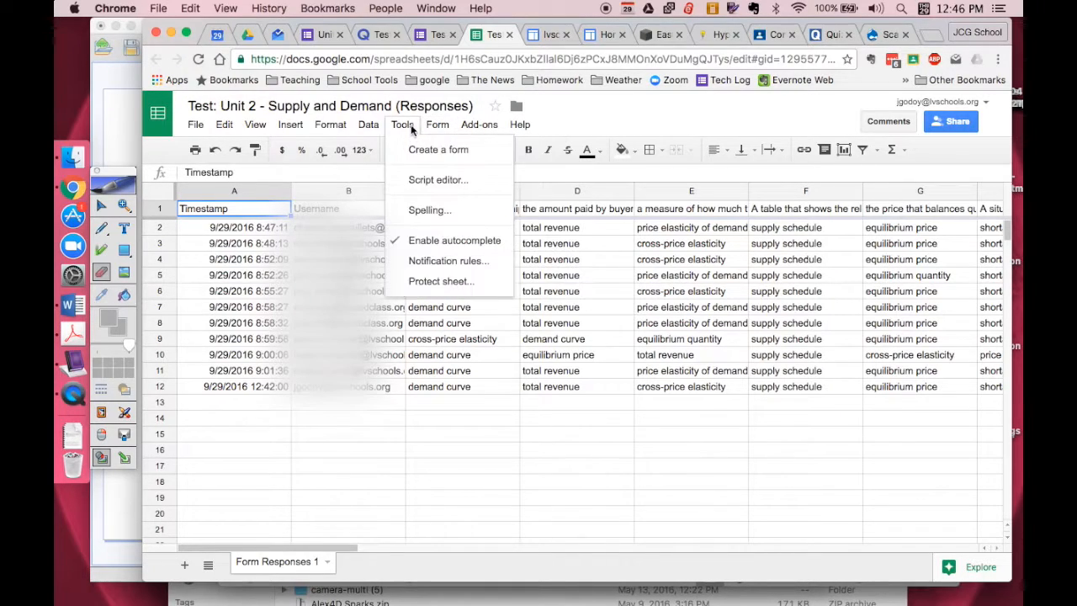
{"action": "mouse_move", "coordinate": [480, 124]}
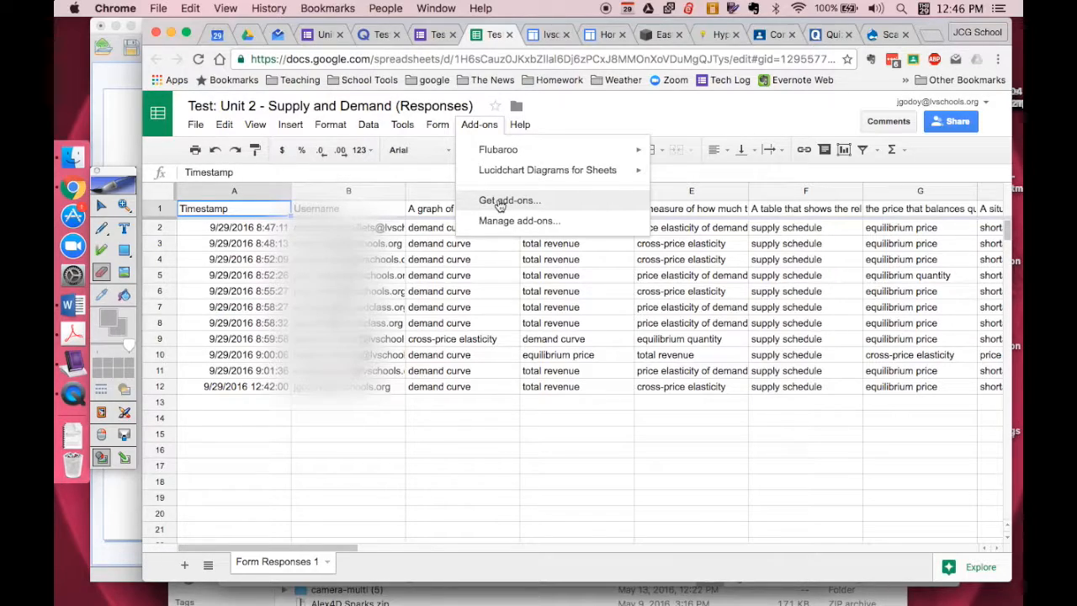
{"action": "mouse_move", "coordinate": [488, 158]}
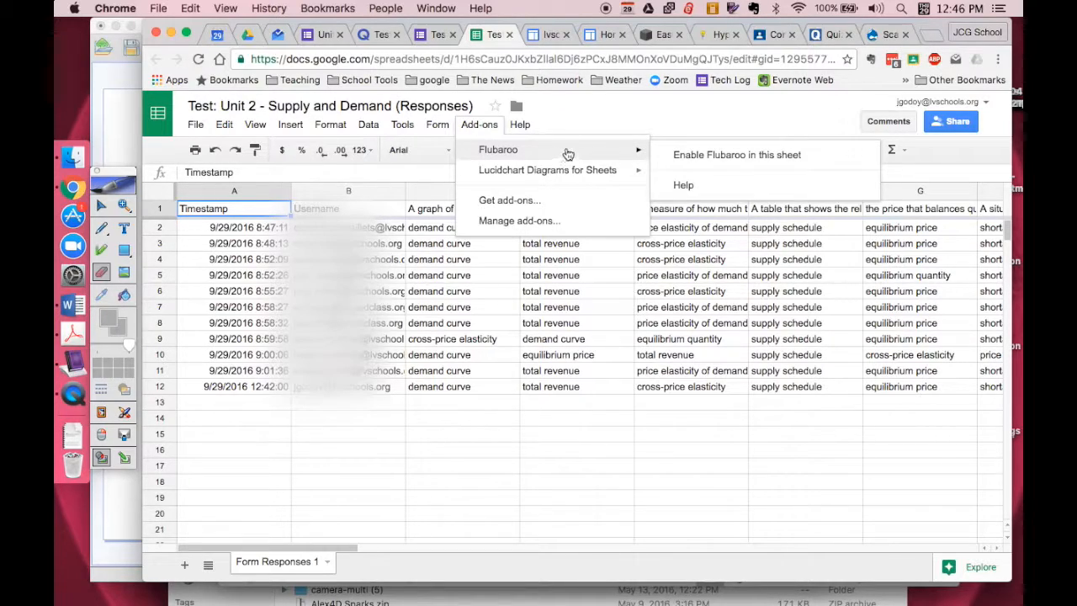
{"action": "left_click", "coordinate": [685, 157]}
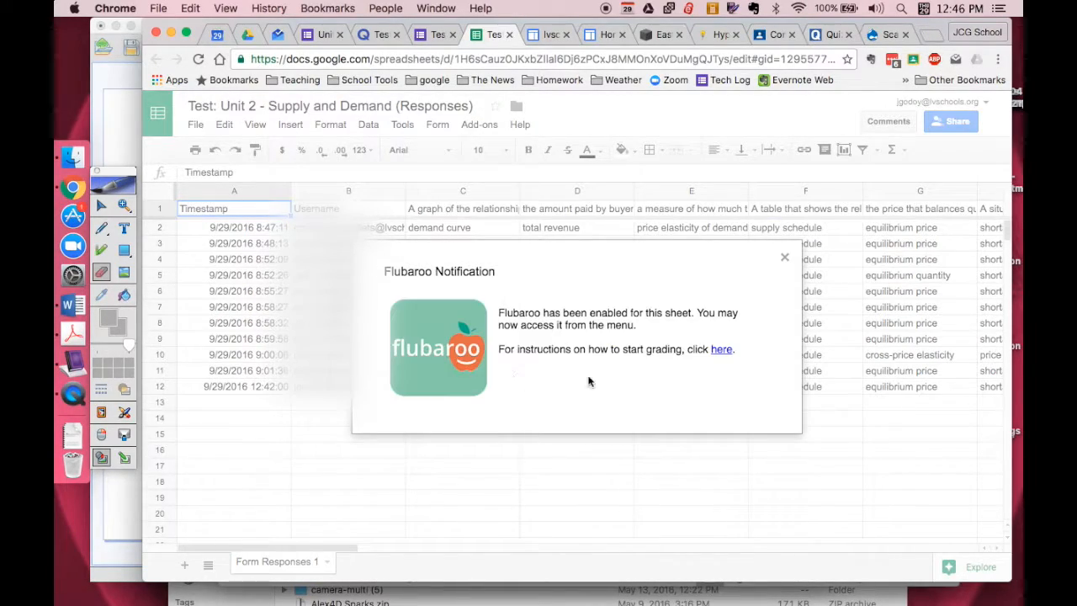
{"action": "left_click", "coordinate": [785, 258]}
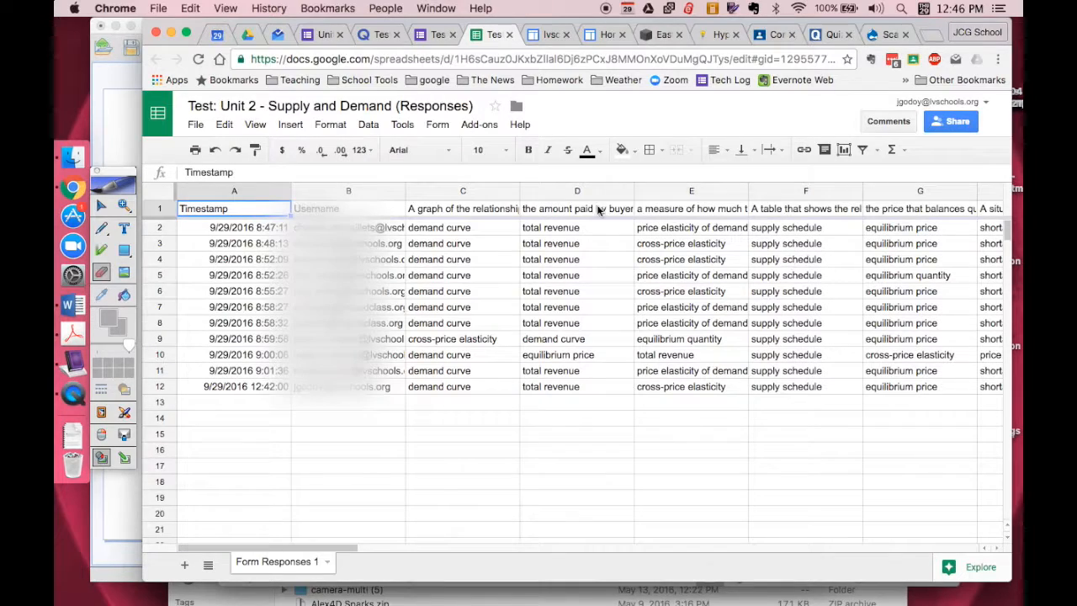
Step: Start Flubaroo's Grade Assignment on the responses and review the grading option, extra credit and points of the first questions
{"action": "left_click", "coordinate": [481, 126]}
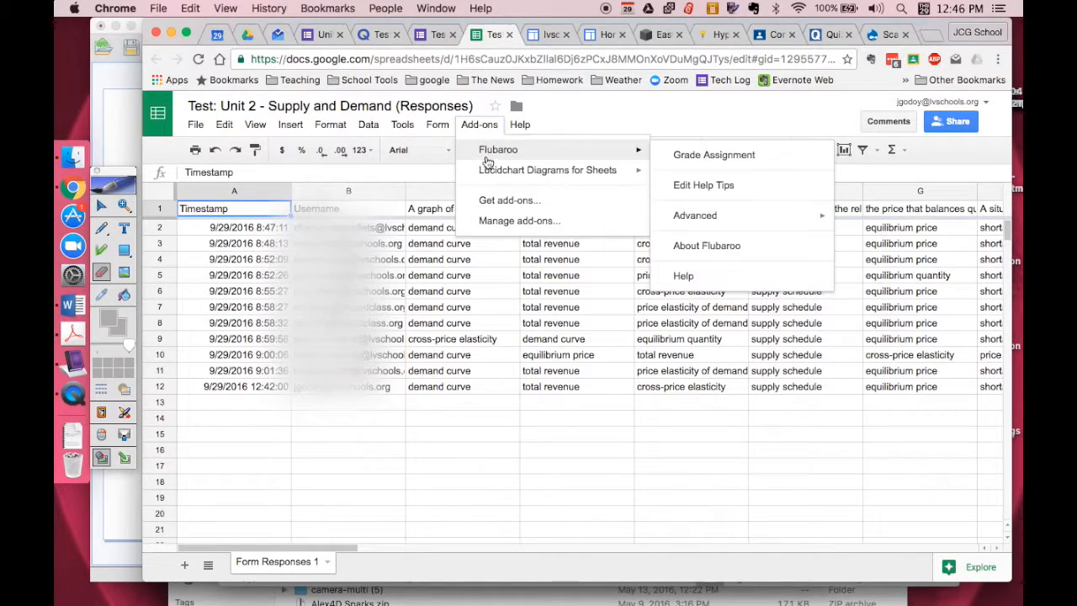
{"action": "mouse_move", "coordinate": [637, 155]}
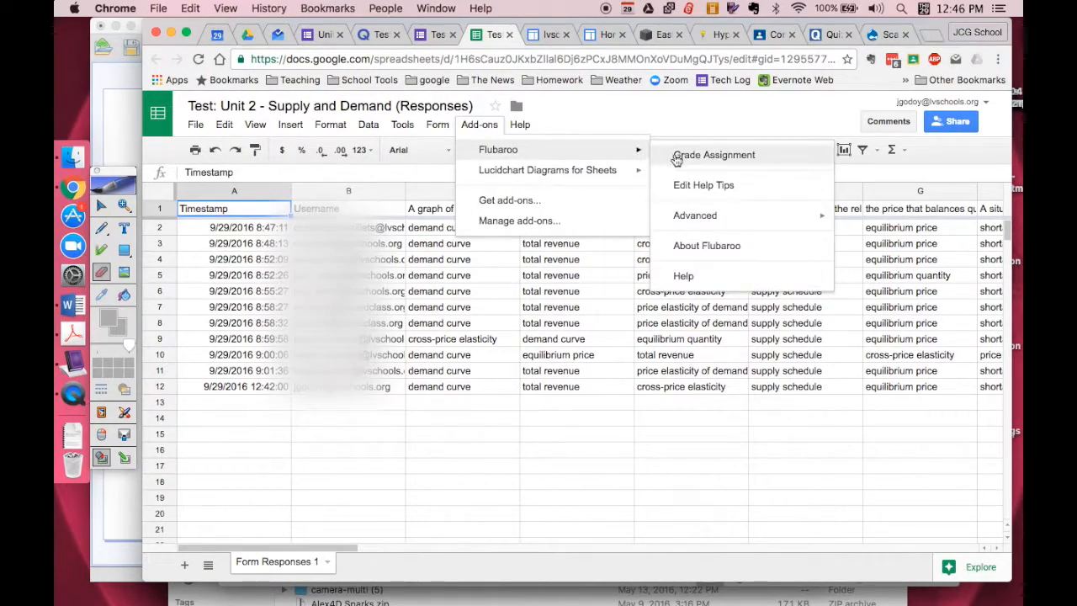
{"action": "left_click", "coordinate": [678, 157]}
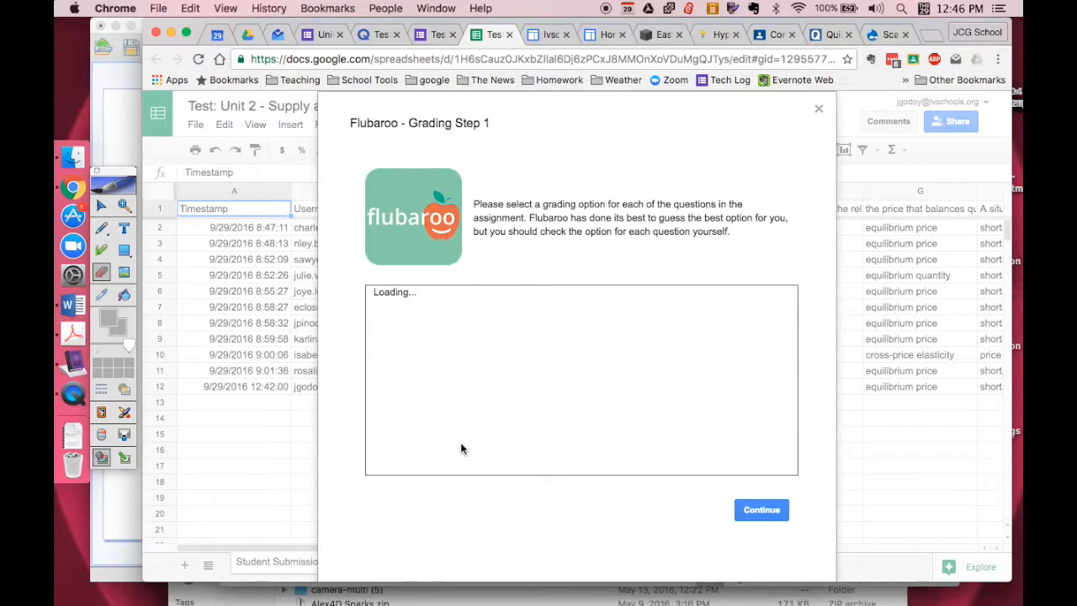
{"action": "scroll", "coordinate": [526, 404], "scroll_direction": "down", "scroll_amount": 3}
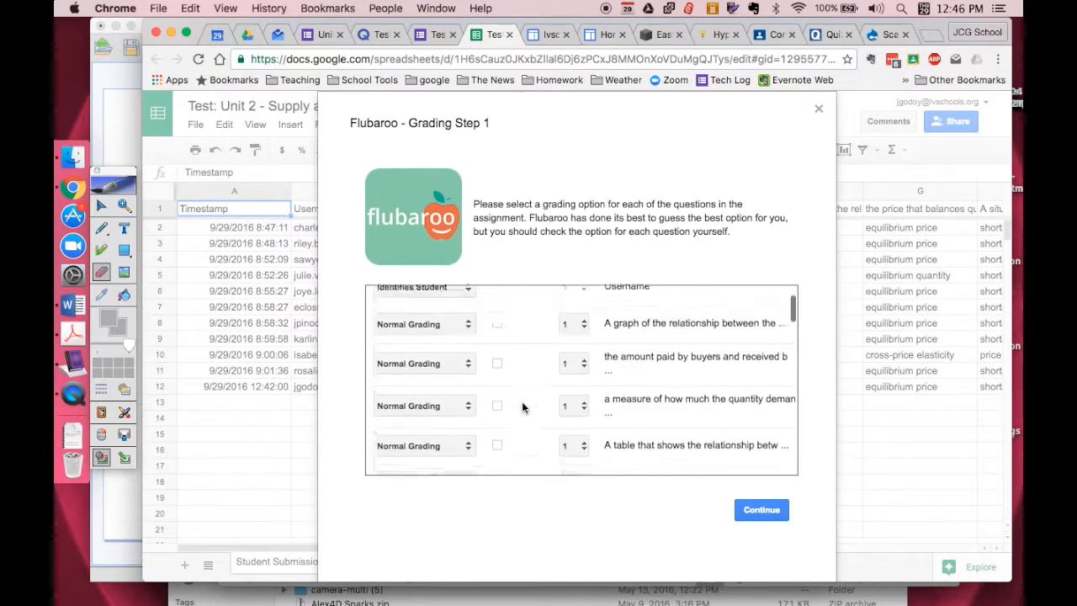
{"action": "scroll", "coordinate": [522, 402], "scroll_direction": "up", "scroll_amount": 3}
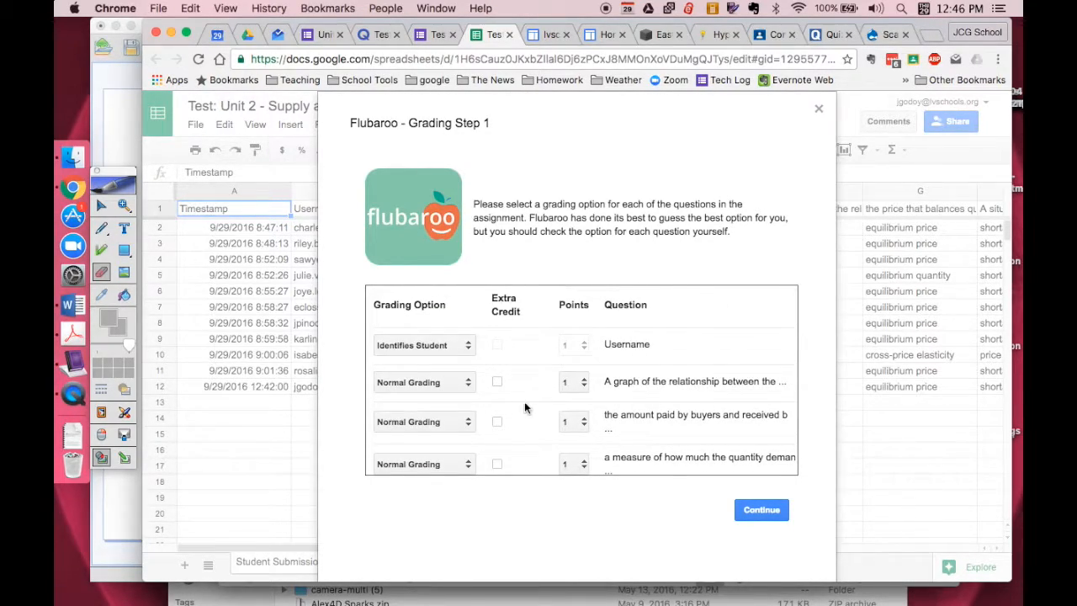
{"action": "scroll", "coordinate": [523, 410], "scroll_direction": "down", "scroll_amount": 1}
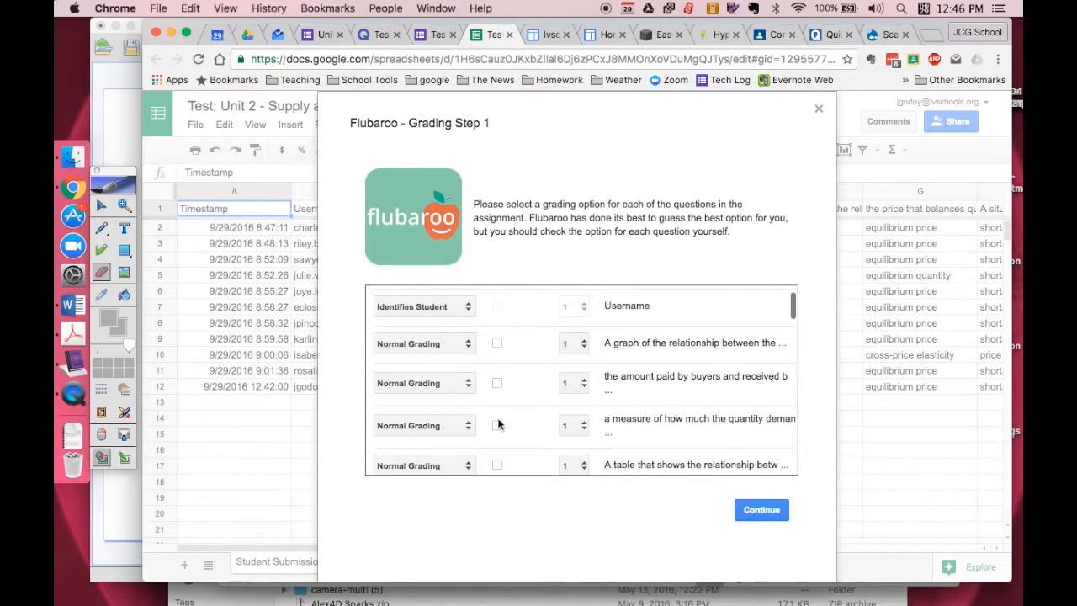
{"action": "scroll", "coordinate": [494, 463], "scroll_direction": "up", "scroll_amount": 1}
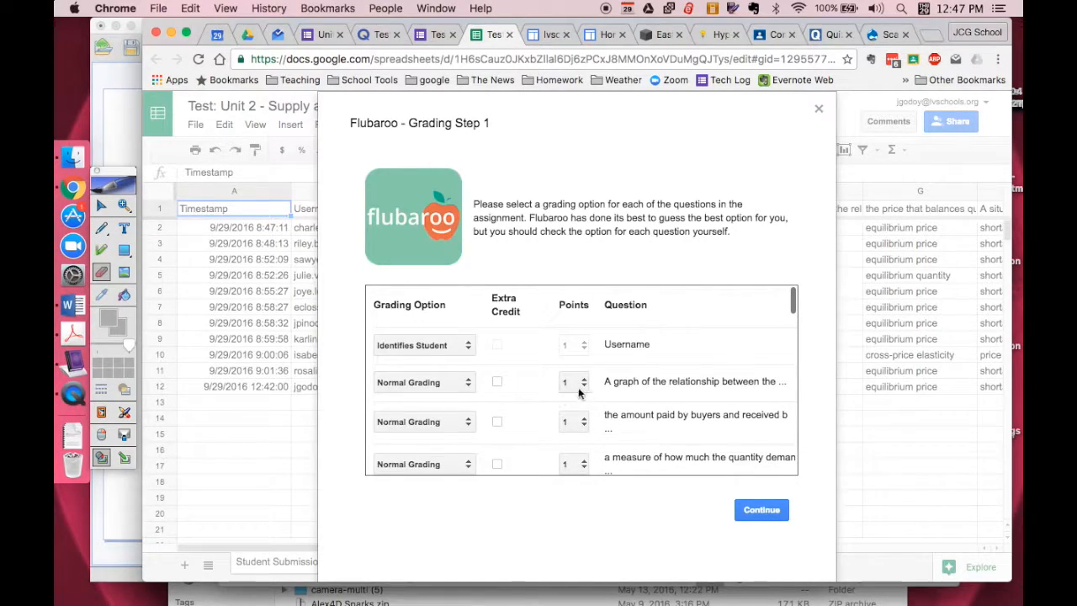
{"action": "scroll", "coordinate": [528, 432], "scroll_direction": "down", "scroll_amount": 2}
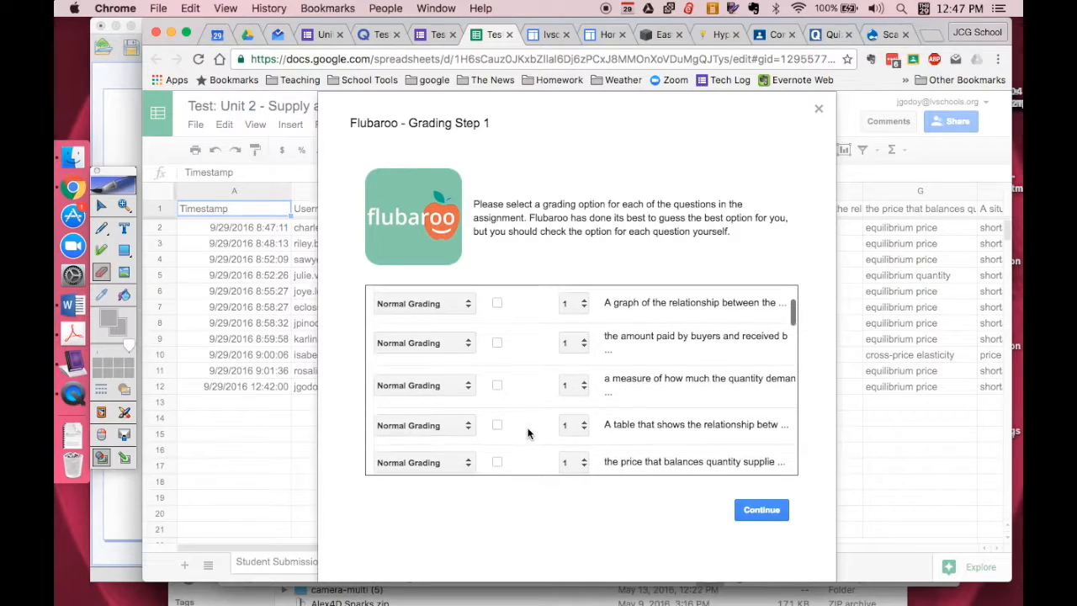
{"action": "scroll", "coordinate": [527, 433], "scroll_direction": "up", "scroll_amount": 2}
Step: Check the grading choices for the first question, keep Normal Grading at 1 point for the questions, and continue to answer key selection
{"action": "left_click", "coordinate": [469, 369]}
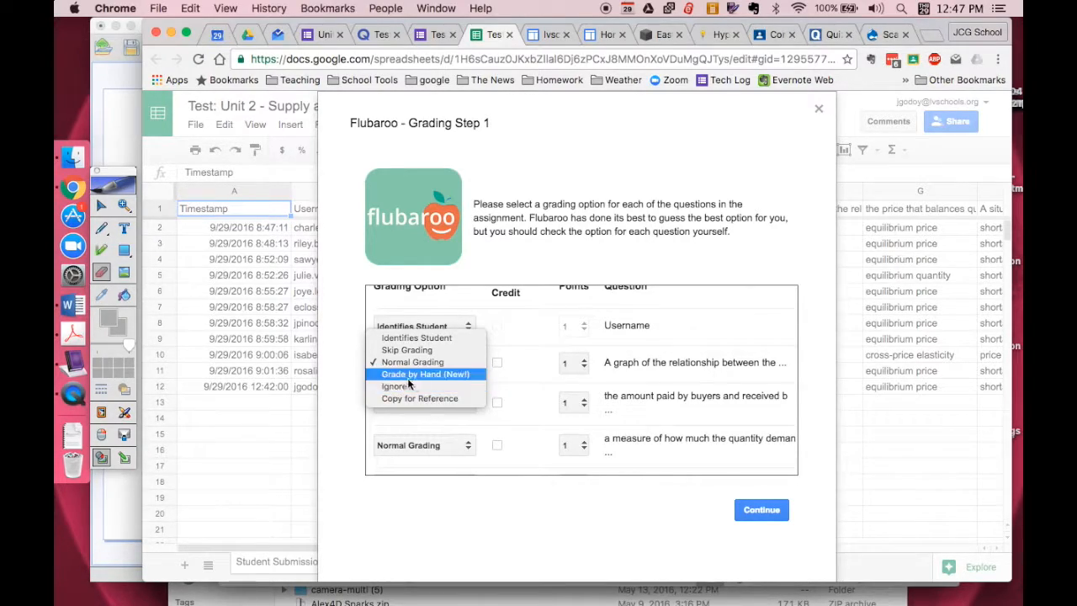
{"action": "left_click", "coordinate": [350, 406]}
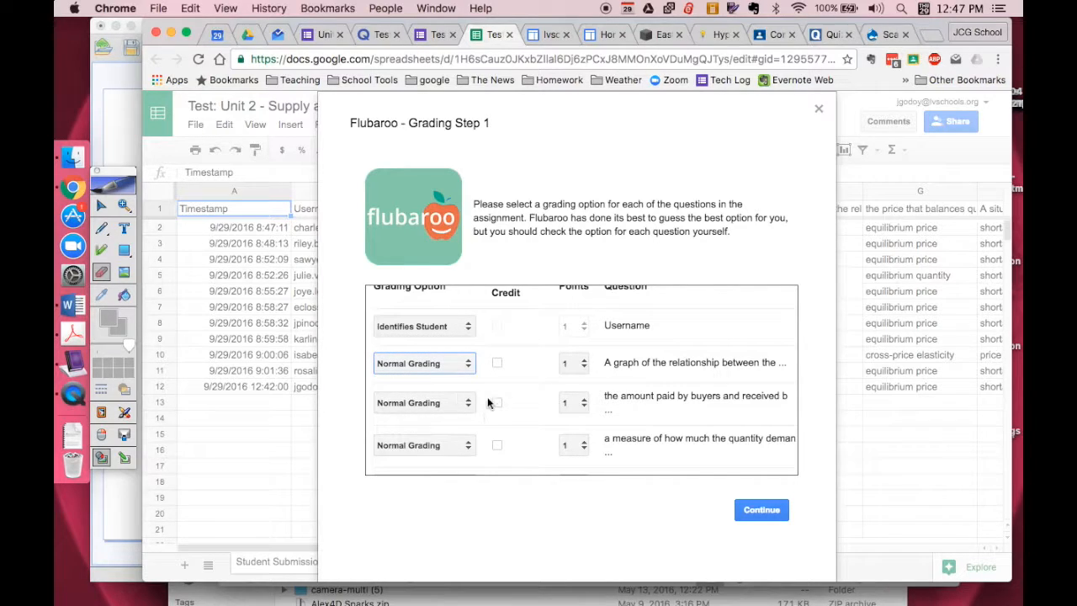
{"action": "scroll", "coordinate": [498, 394], "scroll_direction": "down", "scroll_amount": 15}
{"action": "scroll", "coordinate": [498, 393], "scroll_direction": "down", "scroll_amount": 5}
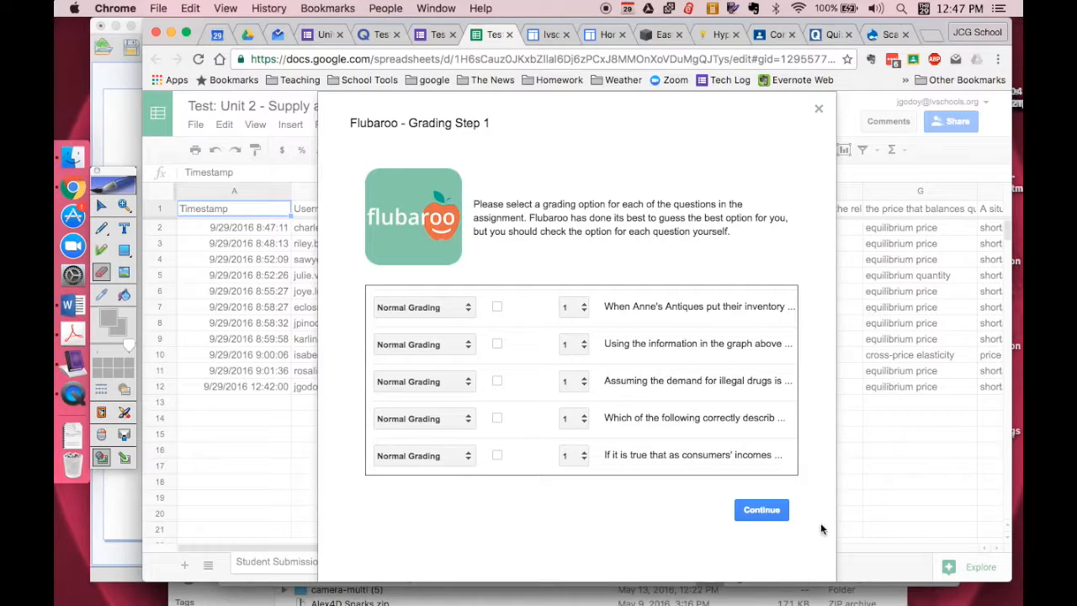
{"action": "left_click", "coordinate": [766, 513]}
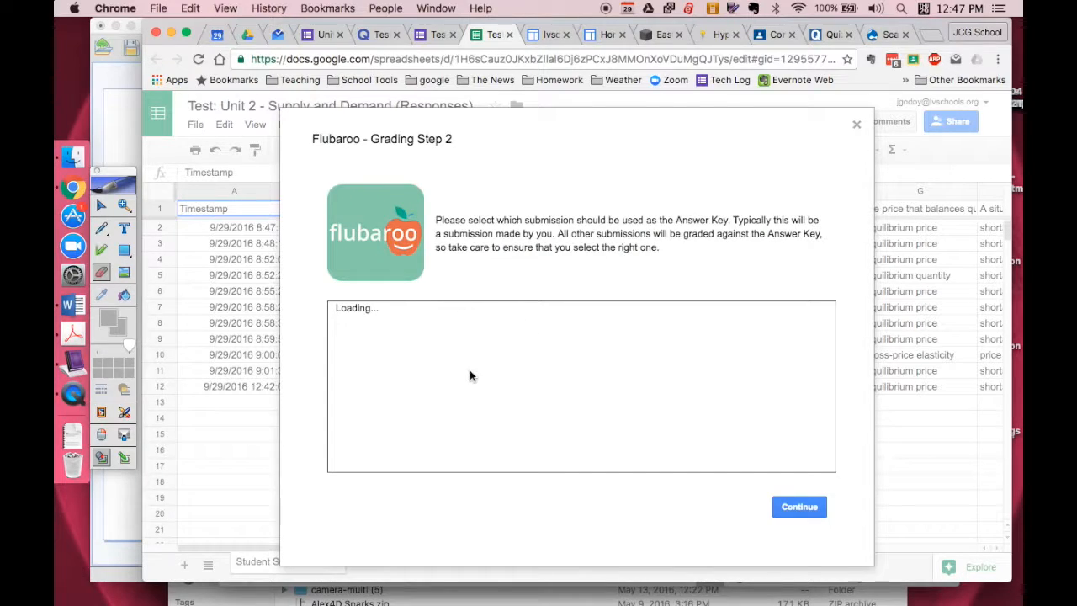
Step: Use the Thu Sep 29 2016 12:41:59 submission as the answer key, grade the assignment, and close the completion notice
{"action": "scroll", "coordinate": [469, 408], "scroll_direction": "down", "scroll_amount": 5}
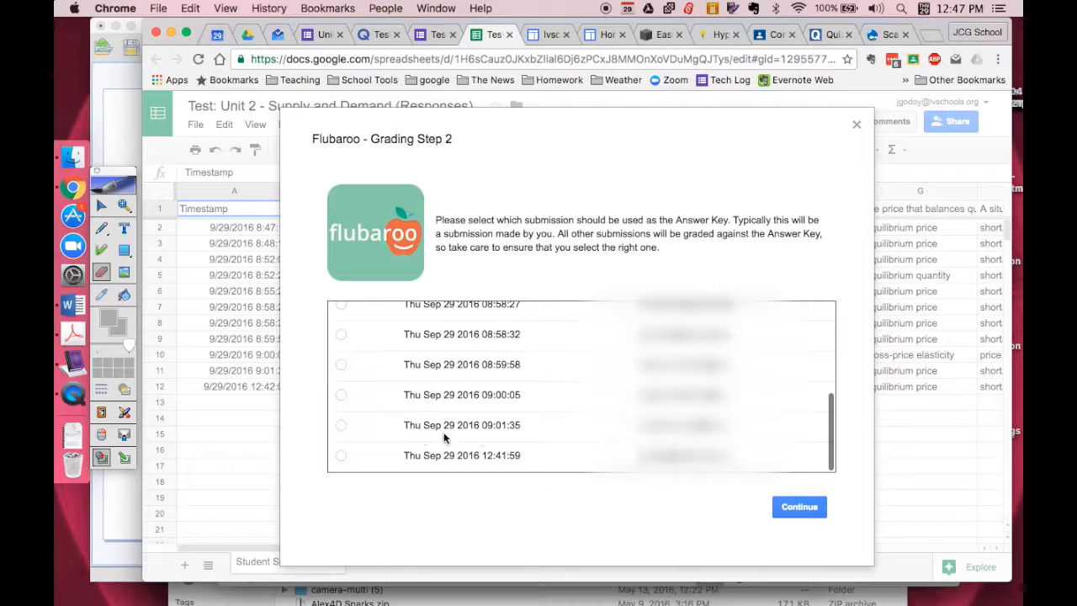
{"action": "left_click", "coordinate": [341, 455]}
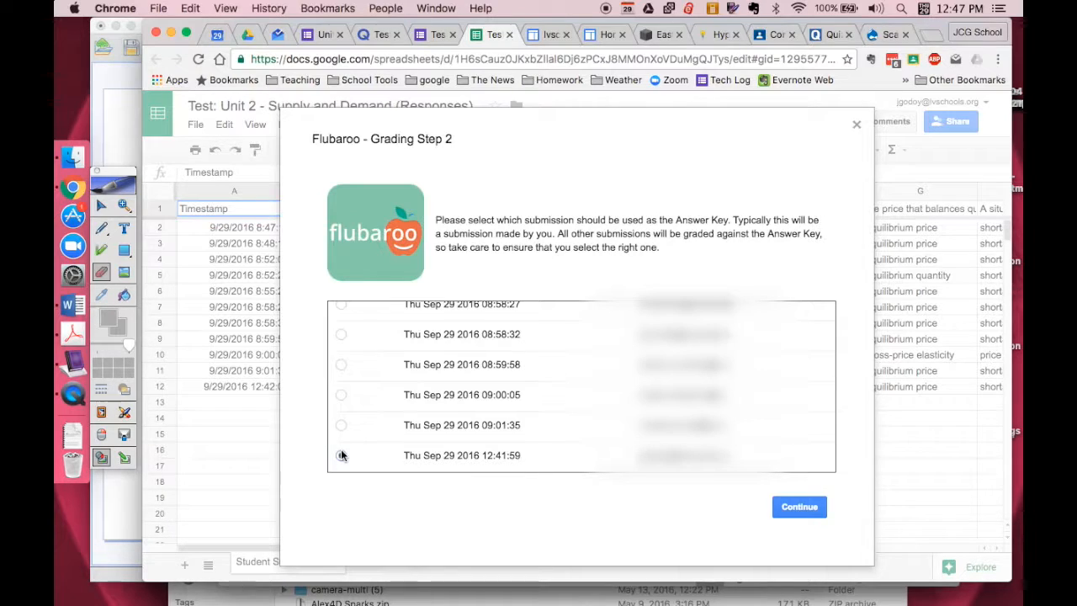
{"action": "left_click", "coordinate": [799, 507]}
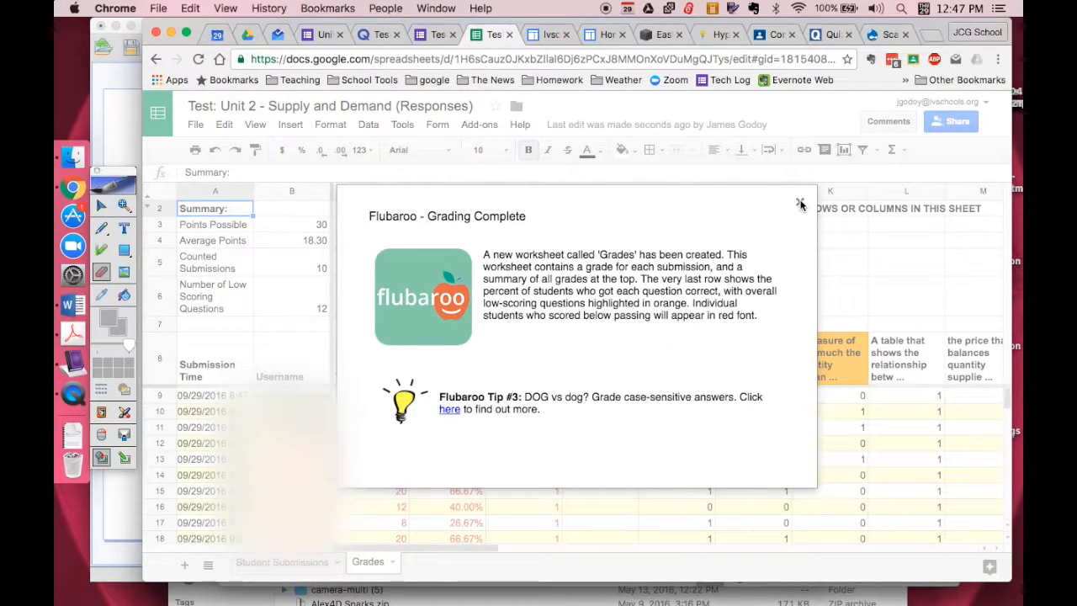
{"action": "left_click", "coordinate": [800, 205]}
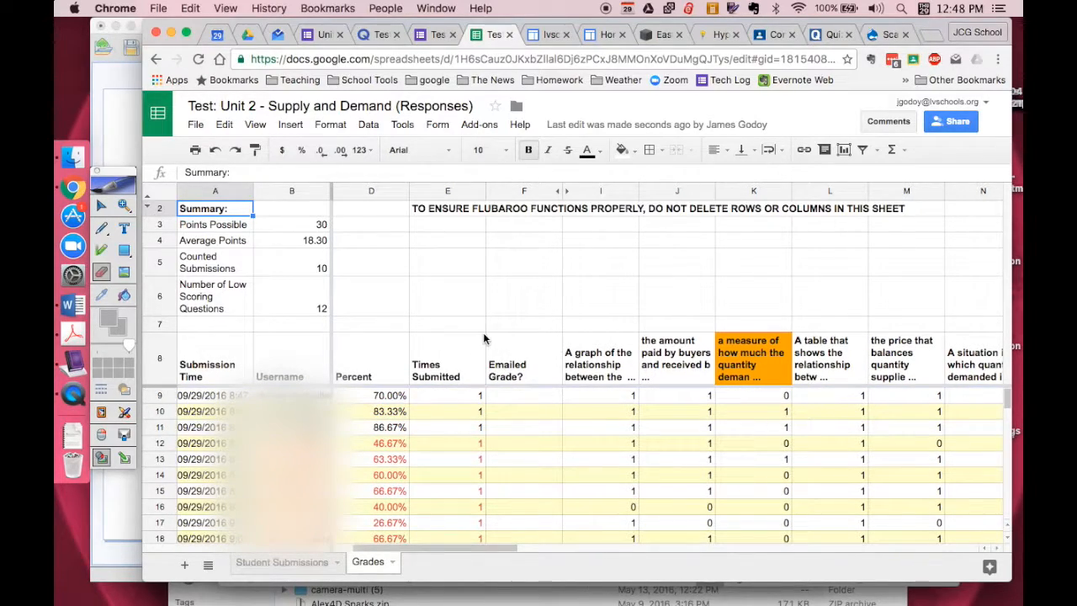
Step: Examine the Grades sheet's summary, each student's total points and percent, and the highlighted low-scoring questions across all question columns
{"action": "scroll", "coordinate": [483, 338], "scroll_direction": "down", "scroll_amount": 2}
{"action": "scroll", "coordinate": [484, 338], "scroll_direction": "up", "scroll_amount": 2}
{"action": "scroll", "coordinate": [484, 338], "scroll_direction": "right", "scroll_amount": 1}
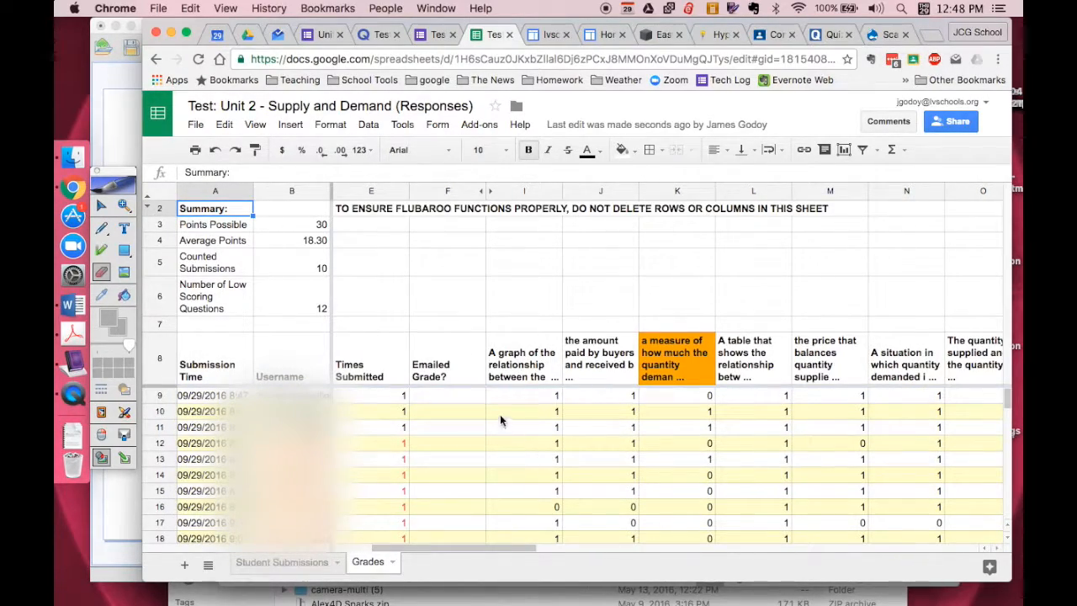
{"action": "scroll", "coordinate": [500, 414], "scroll_direction": "left", "scroll_amount": 2}
{"action": "scroll", "coordinate": [500, 414], "scroll_direction": "right", "scroll_amount": 6}
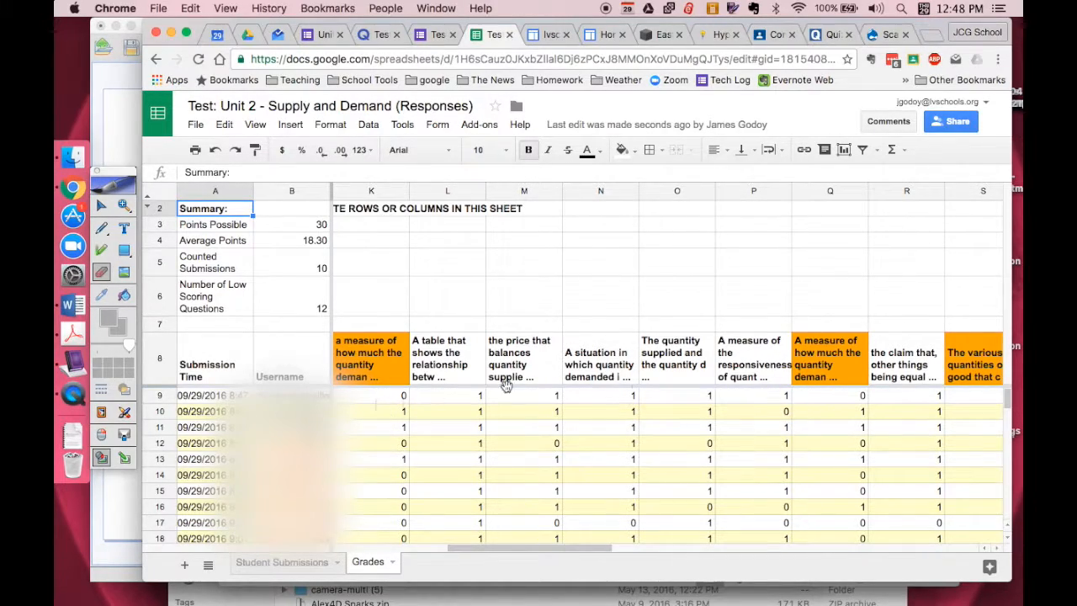
{"action": "scroll", "coordinate": [771, 424], "scroll_direction": "right", "scroll_amount": 4}
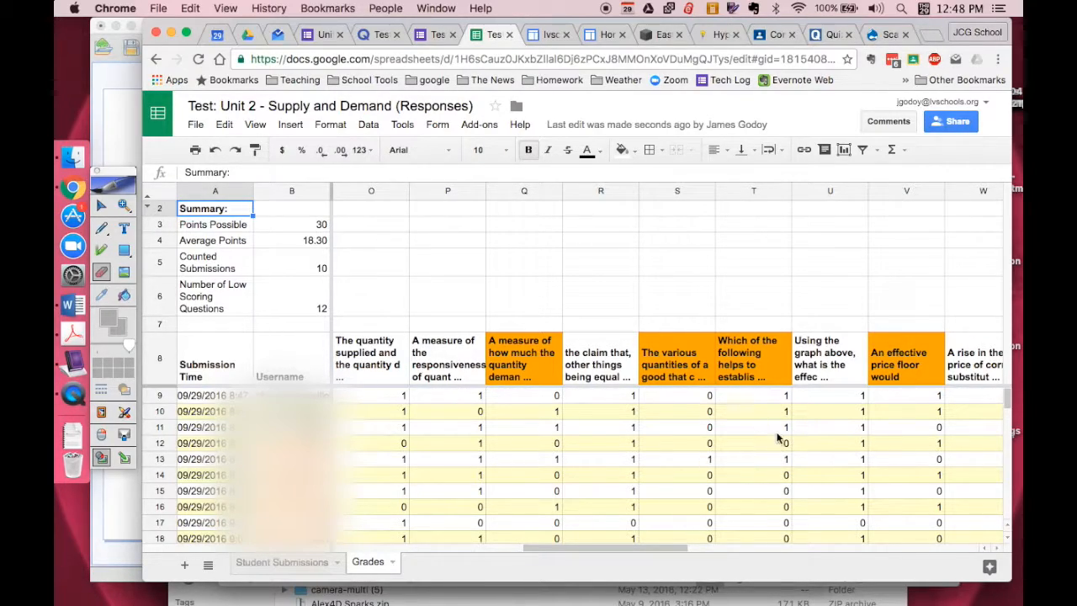
{"action": "scroll", "coordinate": [783, 440], "scroll_direction": "right", "scroll_amount": 10}
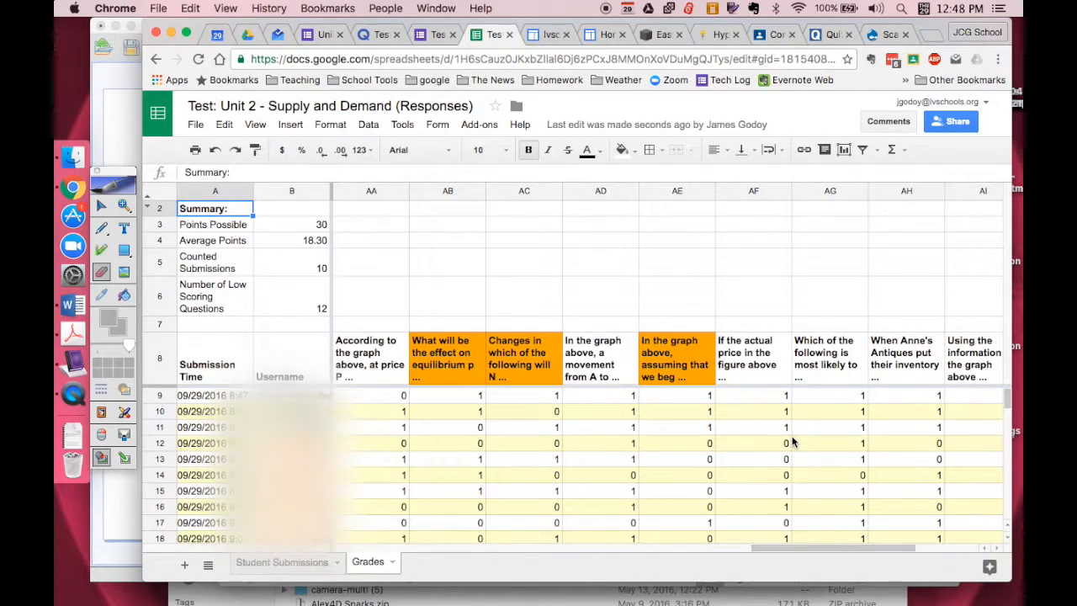
{"action": "scroll", "coordinate": [791, 442], "scroll_direction": "right", "scroll_amount": 4}
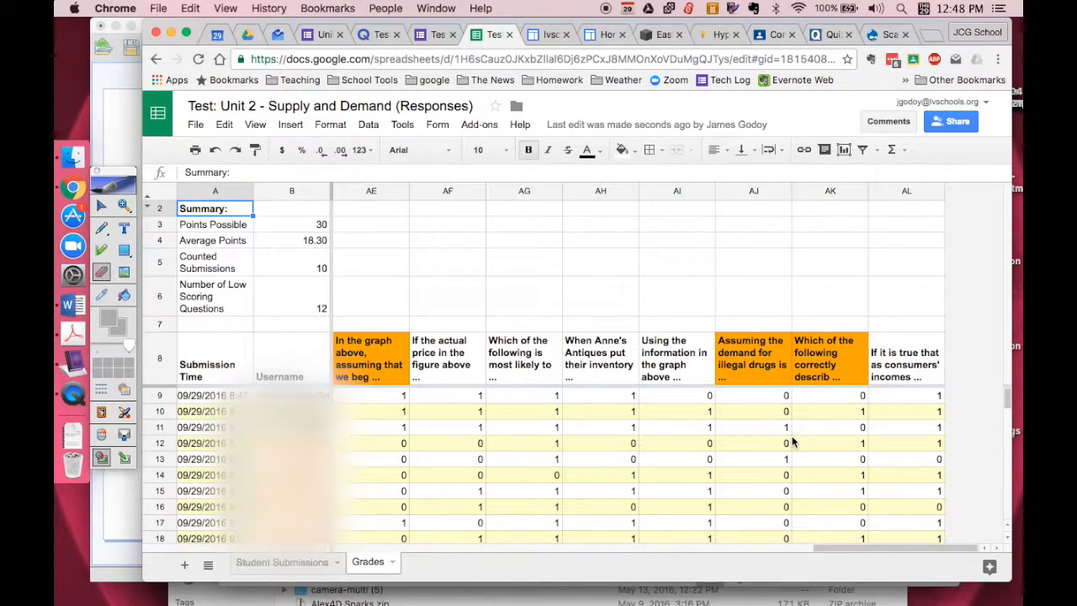
{"action": "left_click", "coordinate": [792, 442]}
{"action": "scroll", "coordinate": [791, 439], "scroll_direction": "left", "scroll_amount": 20}
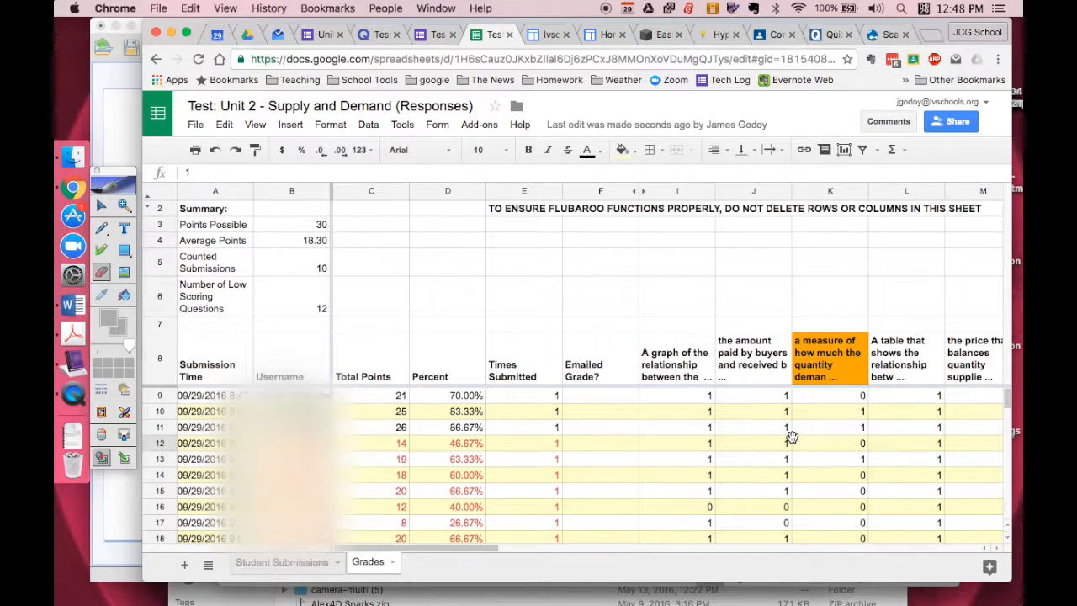
{"action": "scroll", "coordinate": [523, 501], "scroll_direction": "right", "scroll_amount": 3}
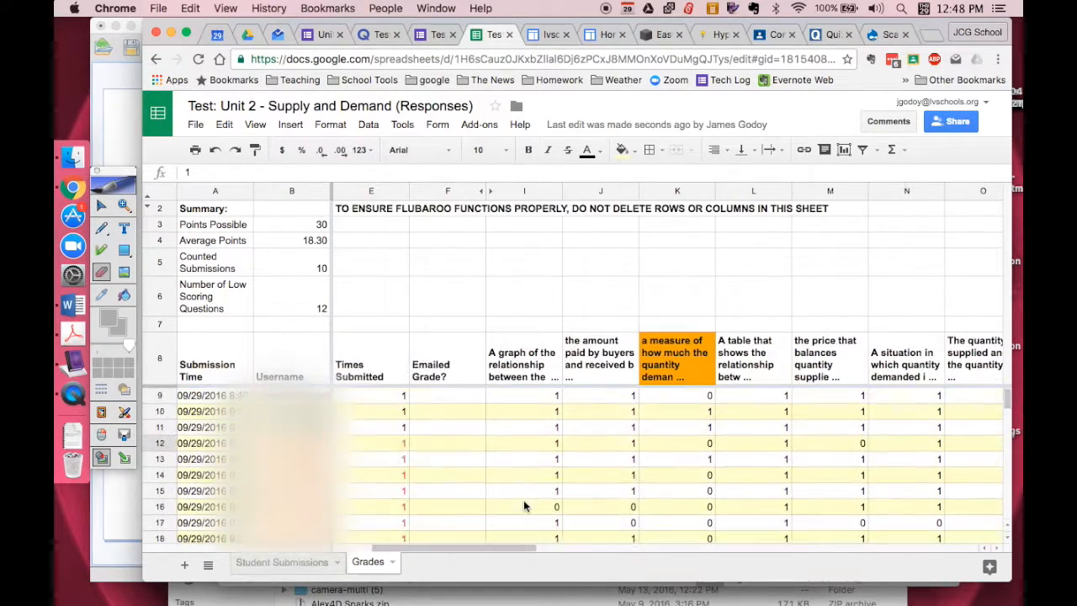
{"action": "scroll", "coordinate": [523, 505], "scroll_direction": "left", "scroll_amount": 3}
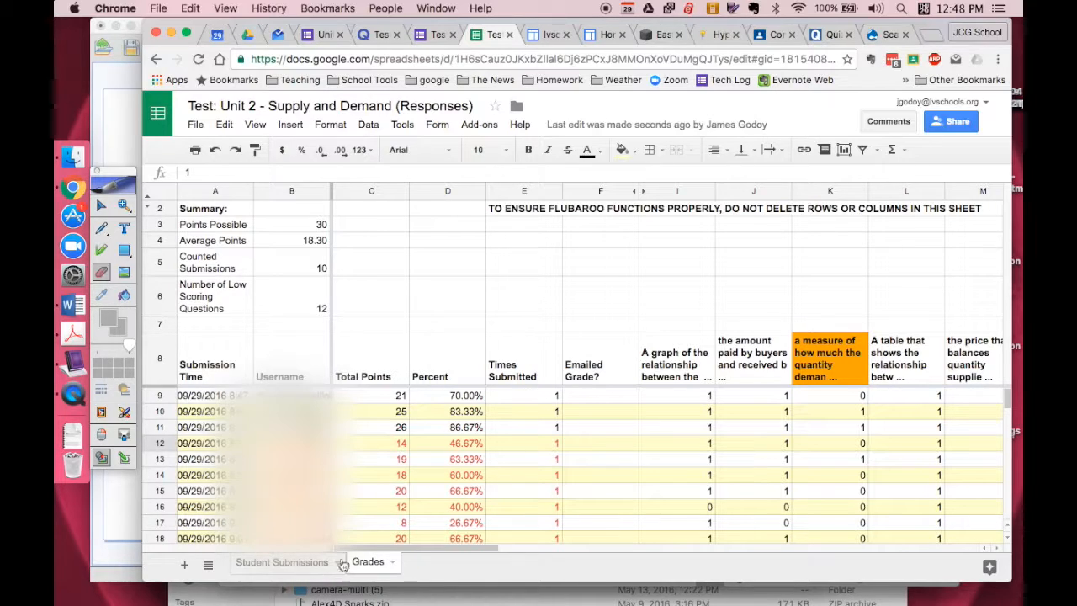
Step: Start Flubaroo's Share Grades for the graded test
{"action": "left_click", "coordinate": [480, 125]}
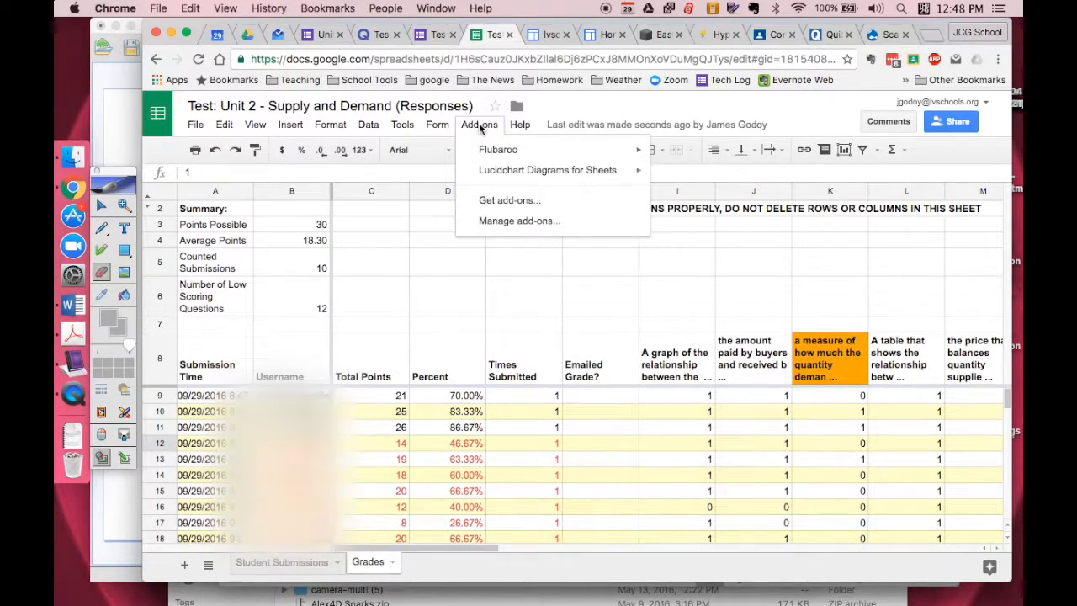
{"action": "mouse_move", "coordinate": [509, 149]}
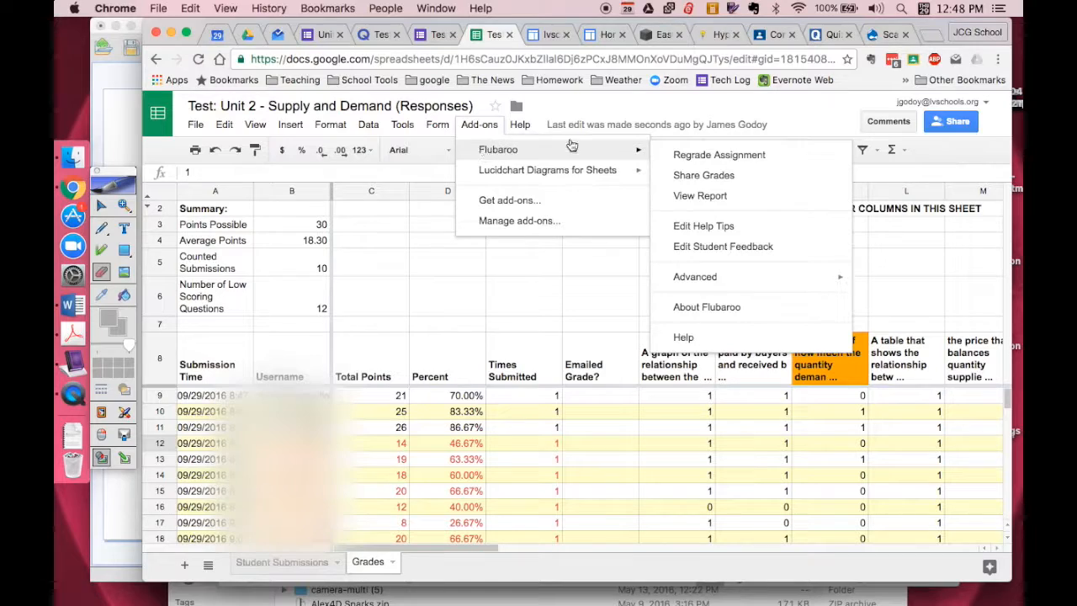
{"action": "left_click", "coordinate": [707, 177]}
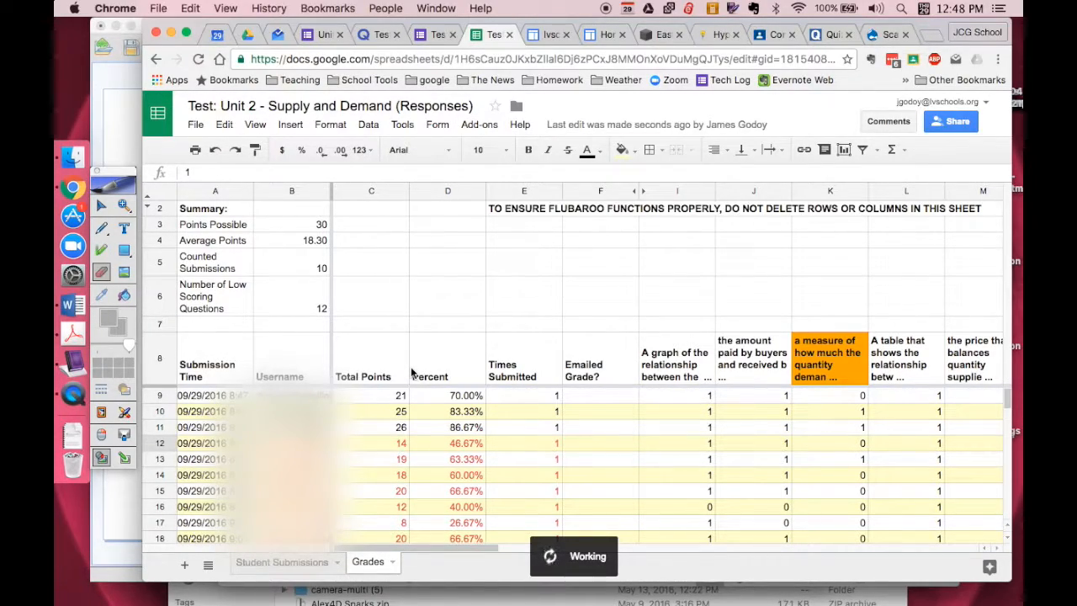